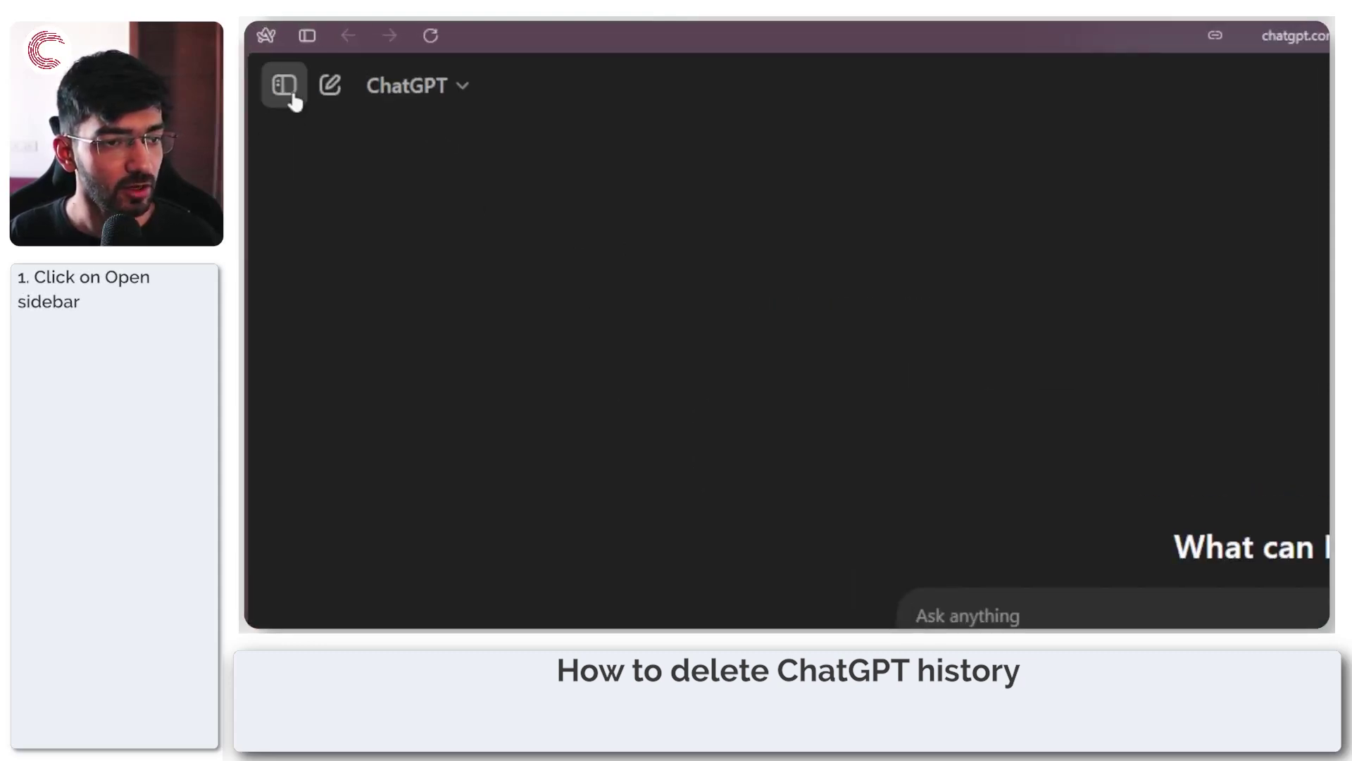
- Open the sidebar and scroll through the past chats grouped by date
left_click(285, 88)
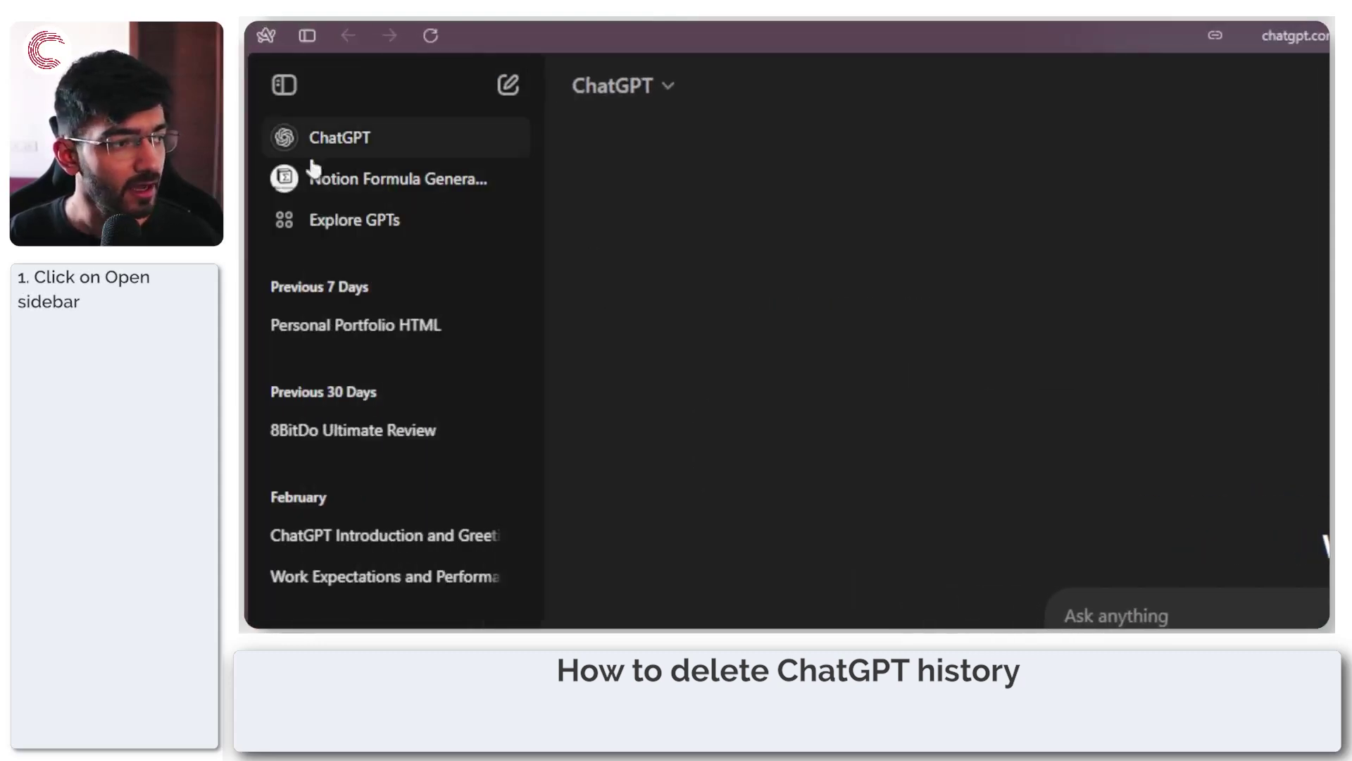
scroll(373, 327, "down", 5)
scroll(380, 338, "down", 2)
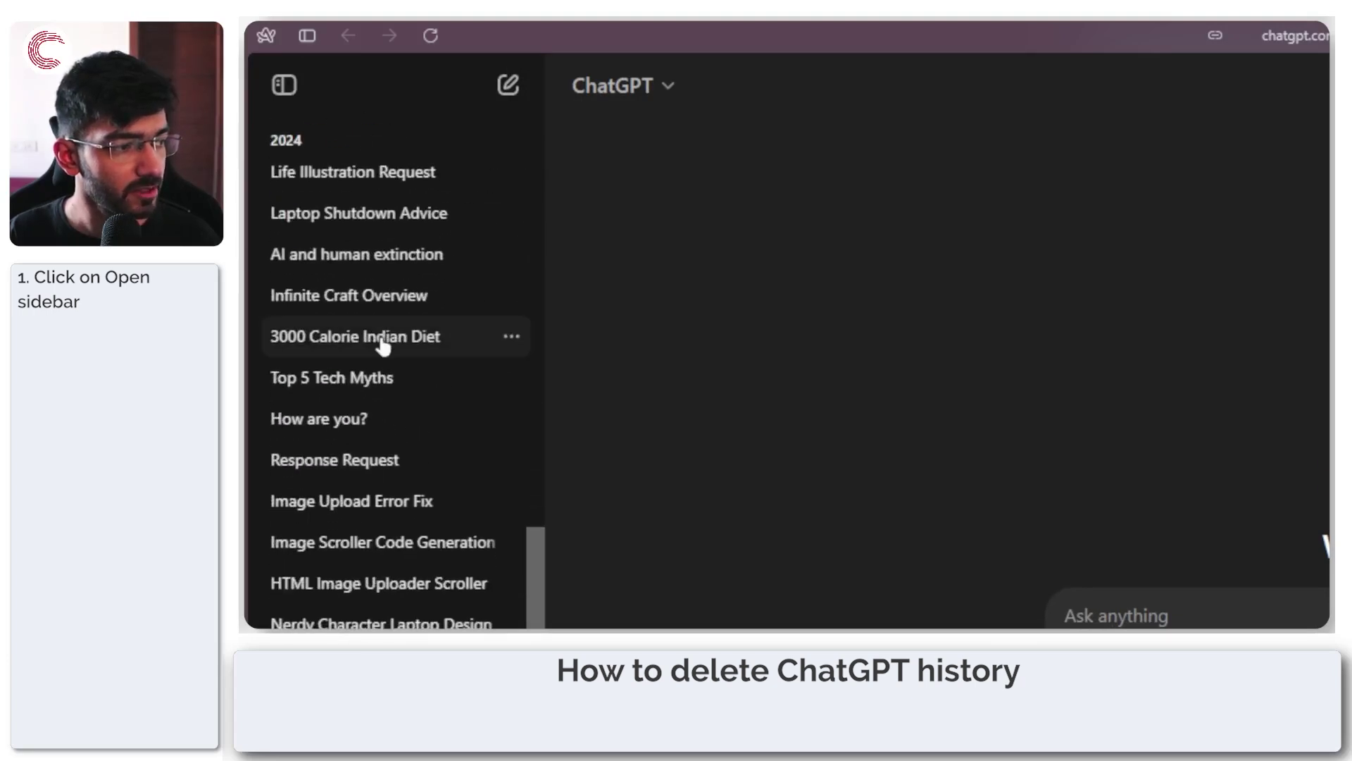
scroll(387, 459, "up", 8)
mouse_move(368, 331)
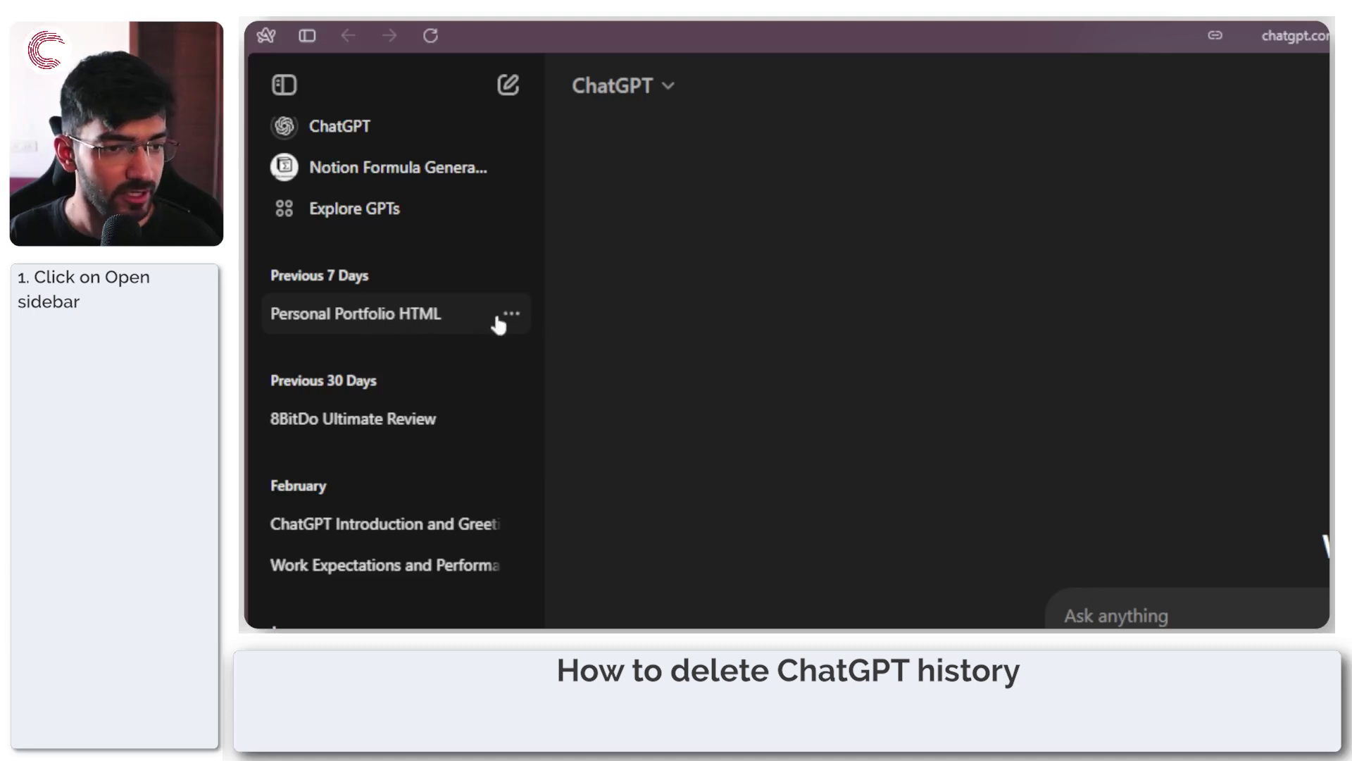
- Delete the 'Personal Portfolio HTML' chat from its options menu and confirm the deletion
left_click(512, 315)
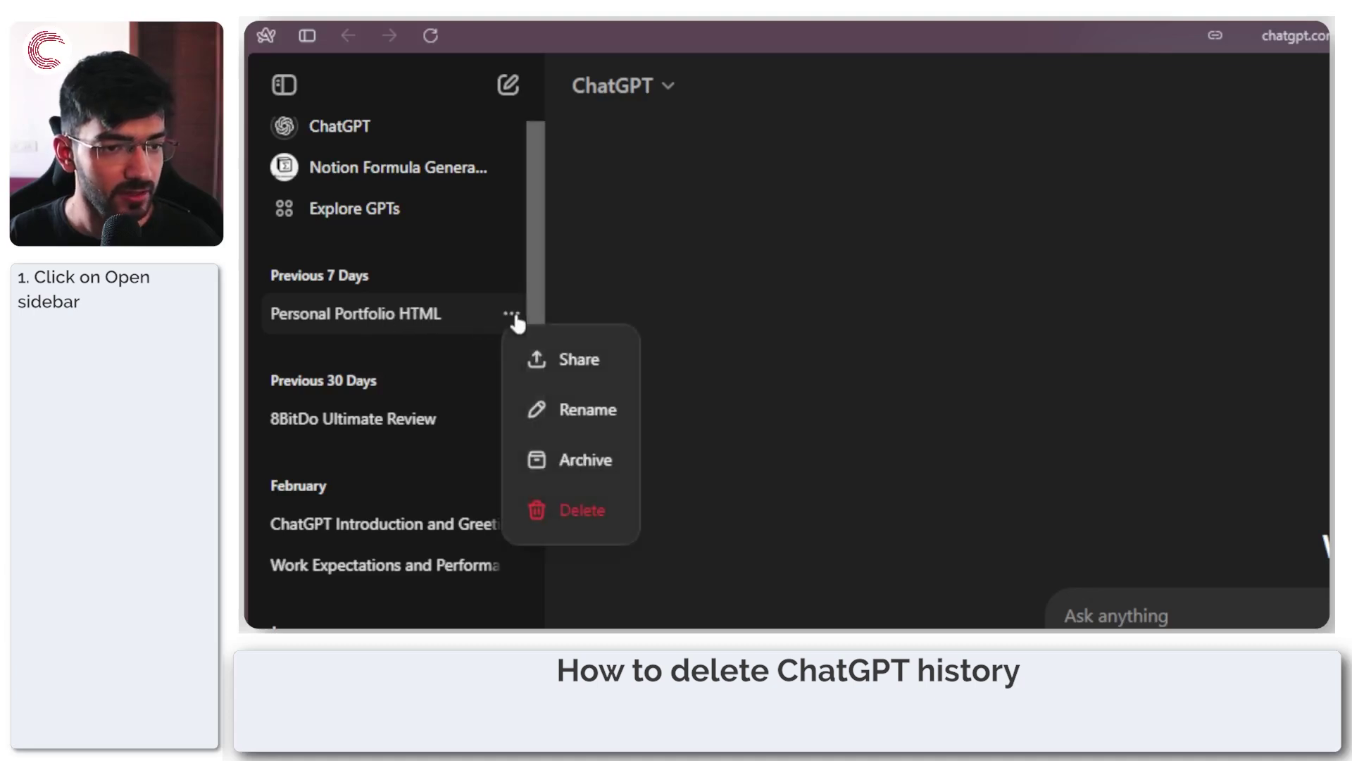
left_click(582, 509)
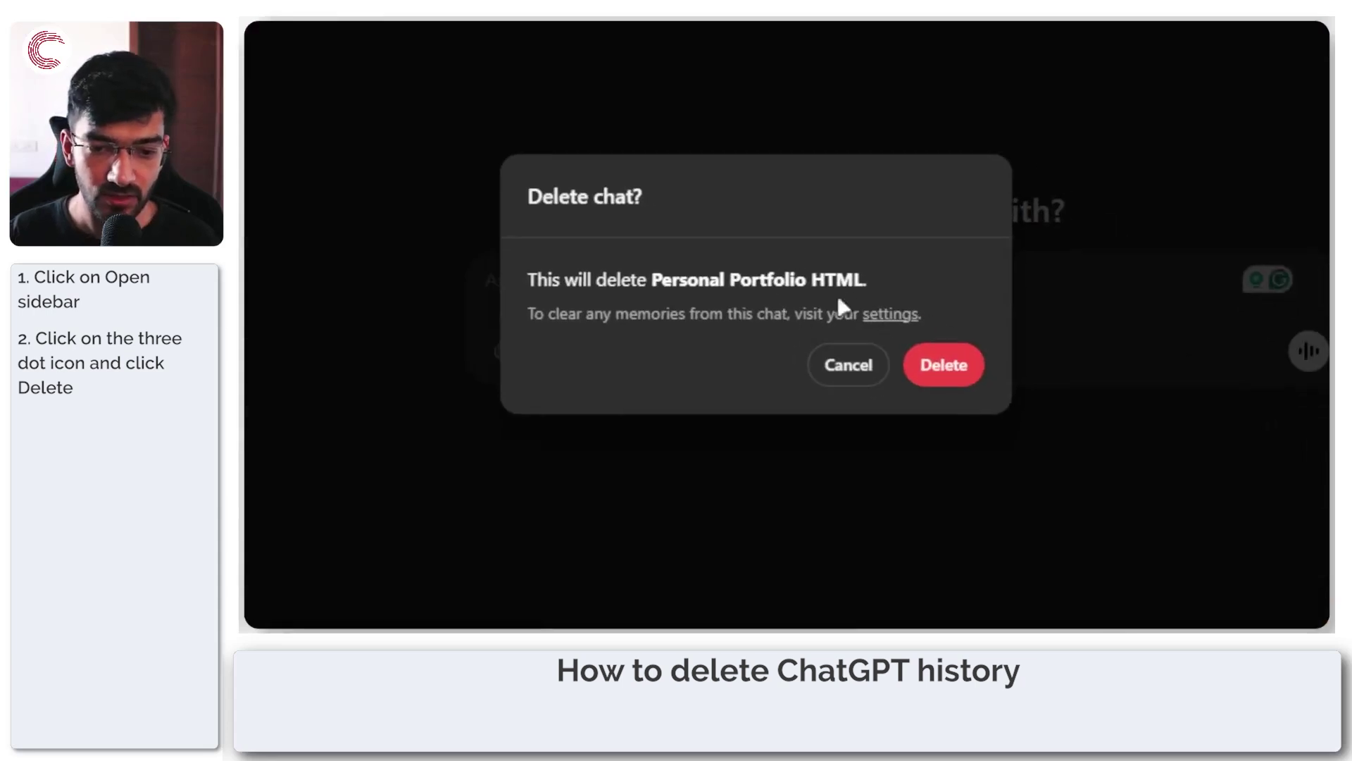
left_click_drag(530, 317, 800, 310)
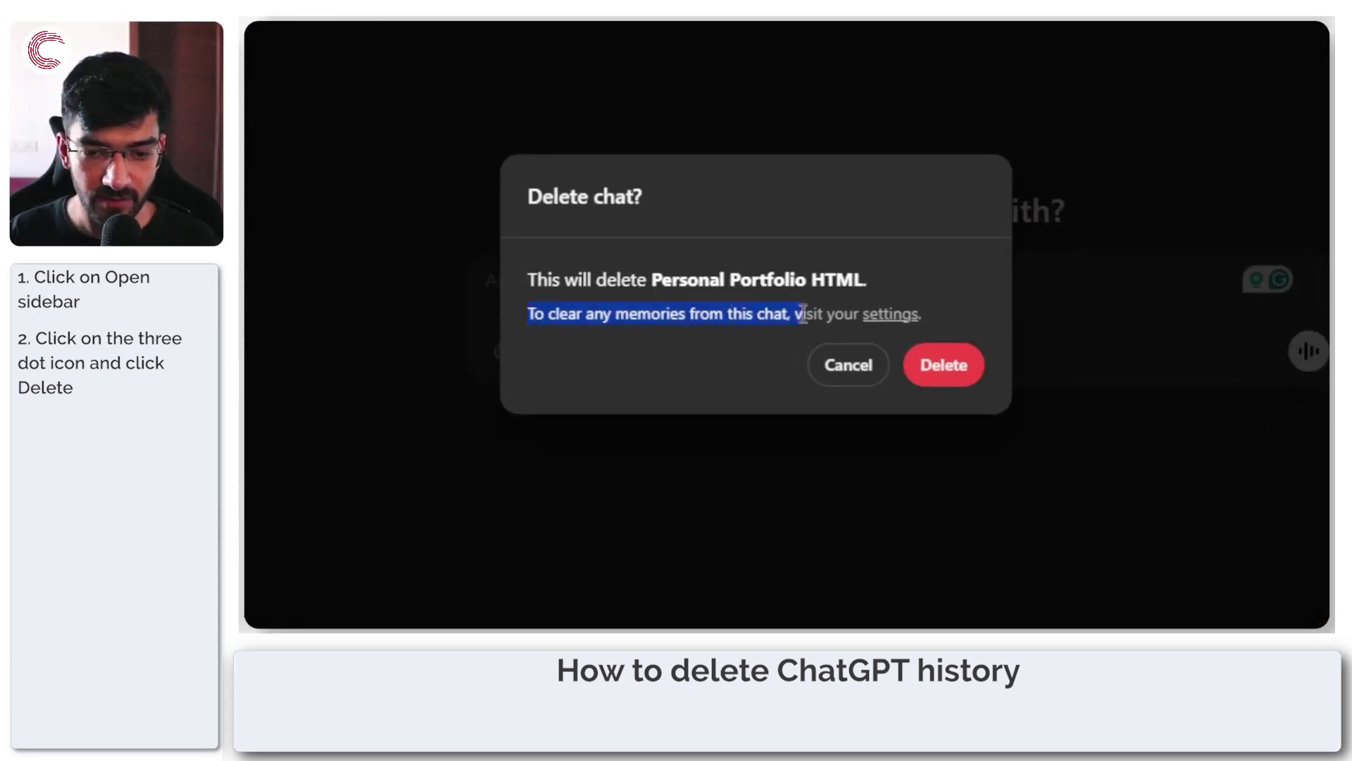
left_click(799, 314)
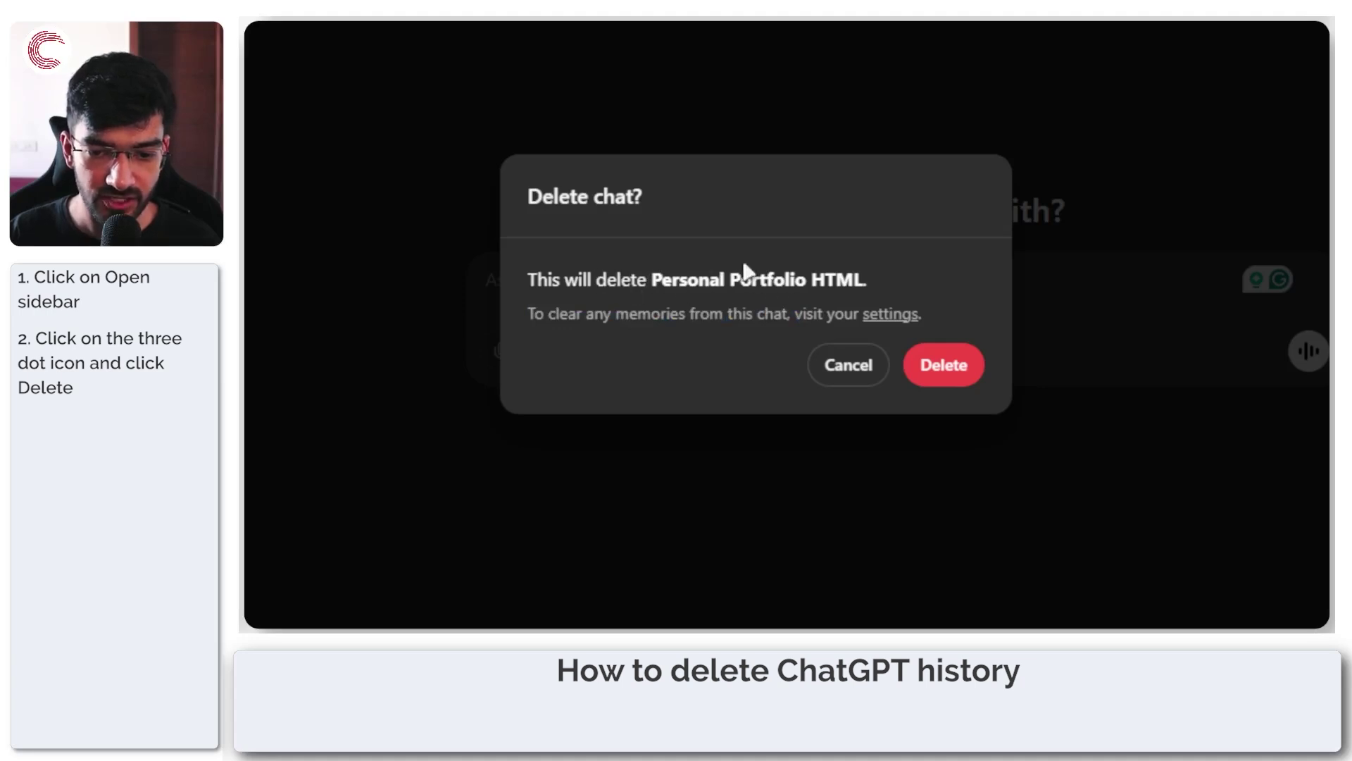
left_click(946, 370)
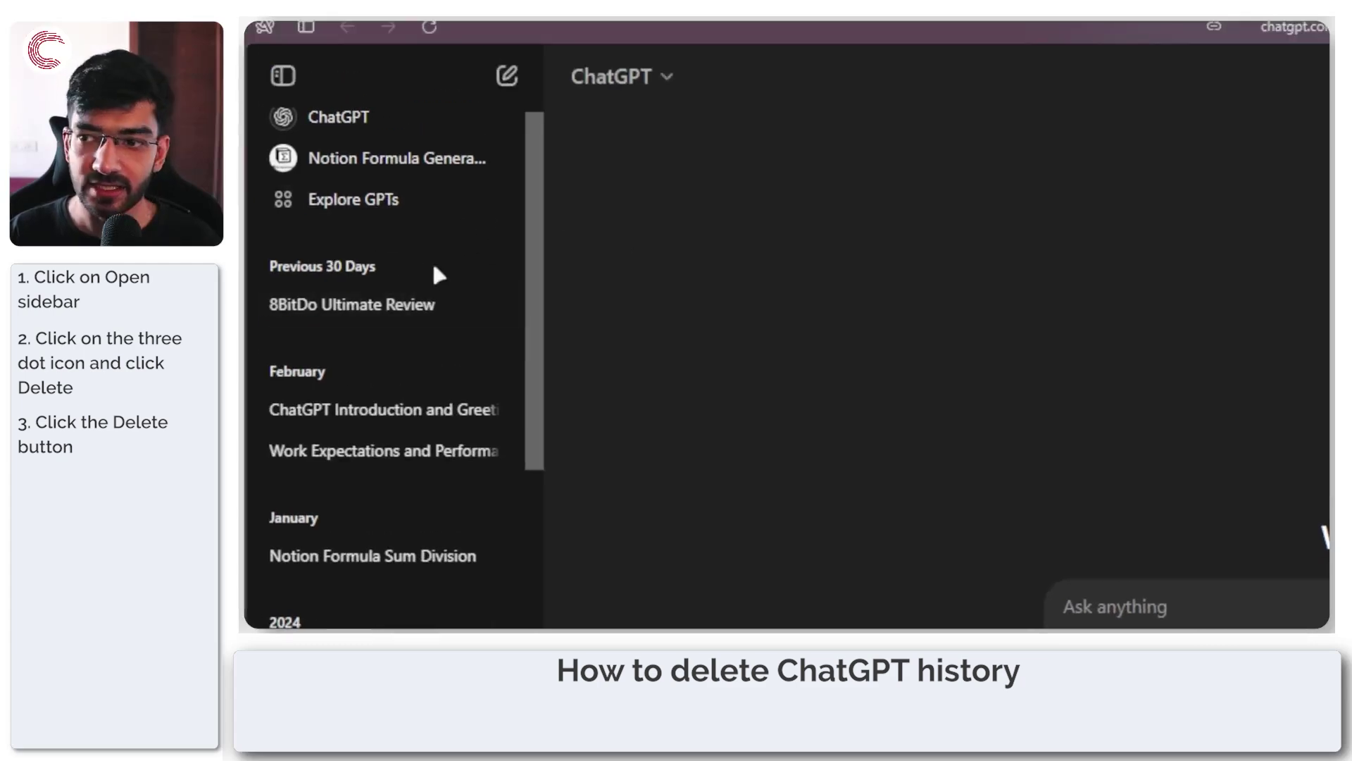
- Open Settings from the profile menu and review General's Delete all chats, Data controls and Security
scroll(416, 447, "down", 10)
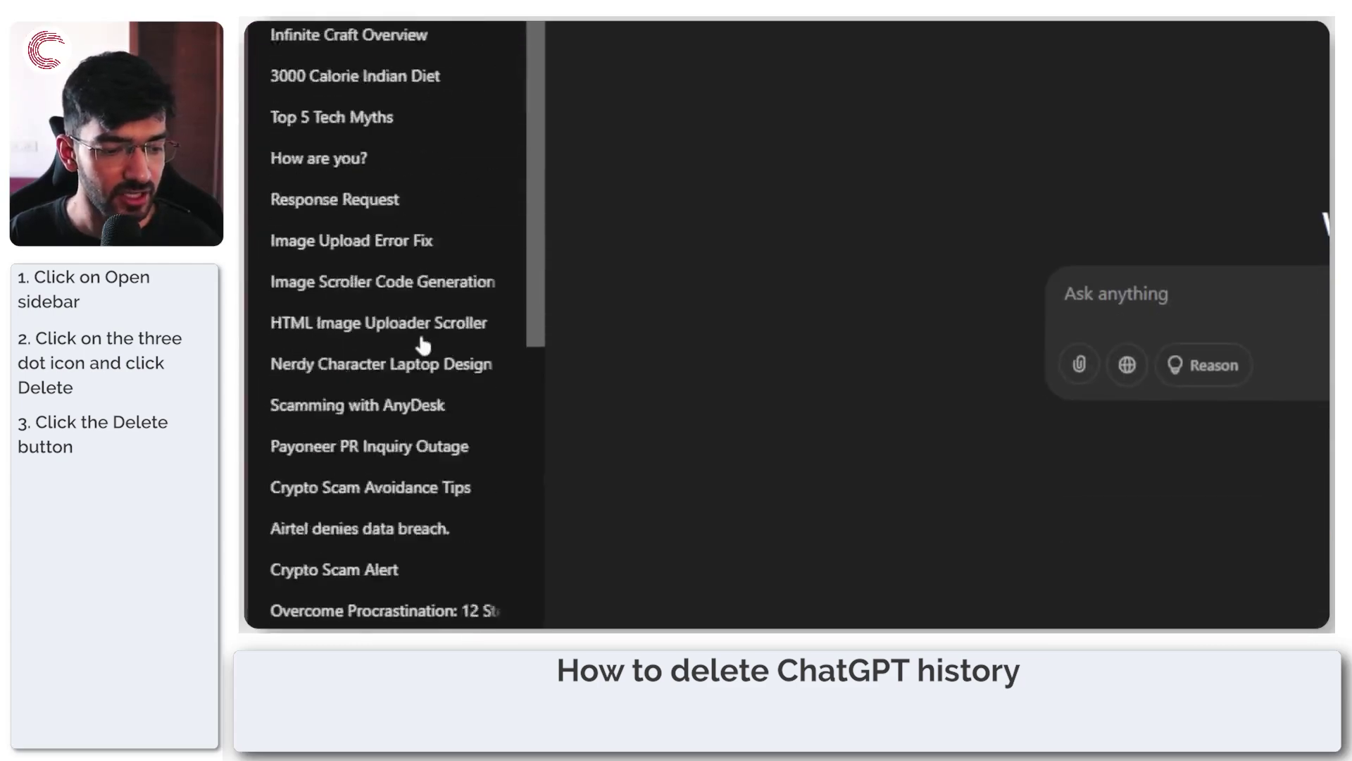
scroll(423, 342, "up", 10)
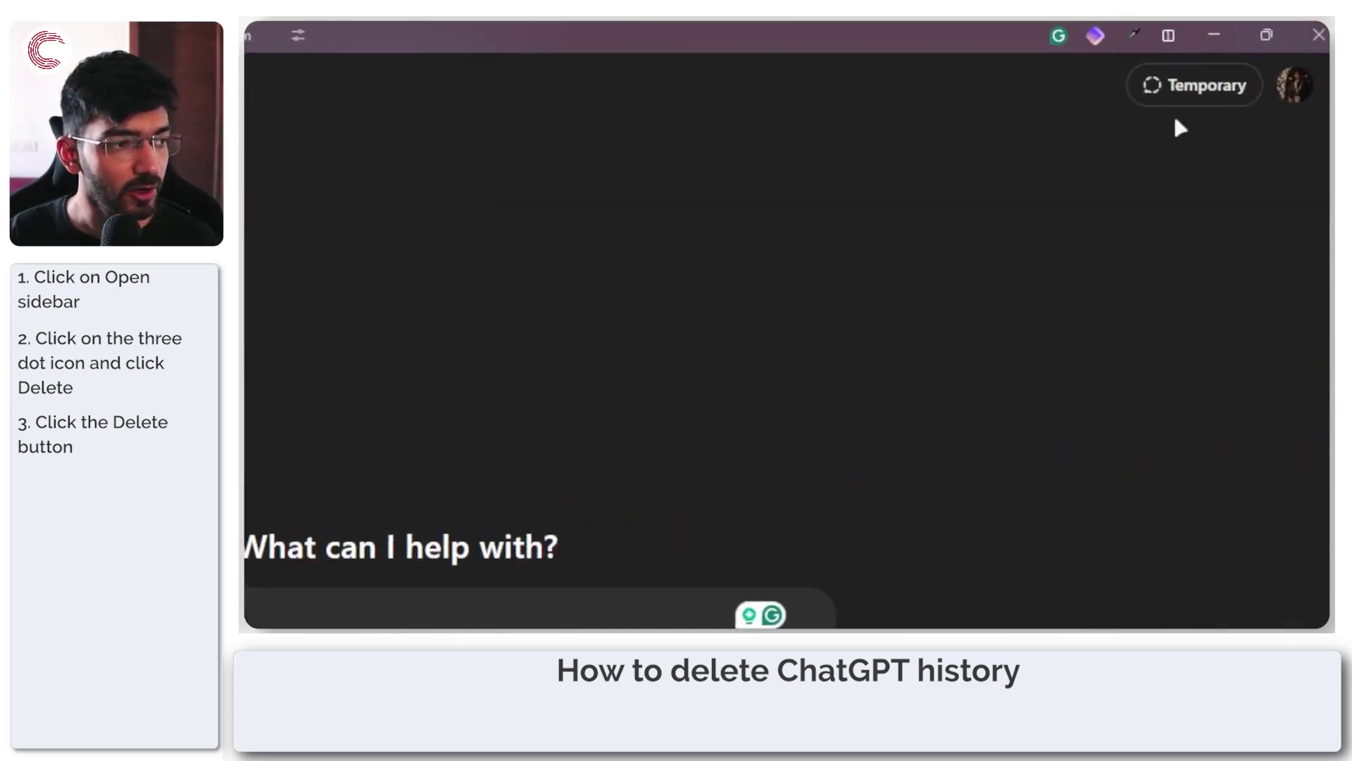
left_click(1294, 91)
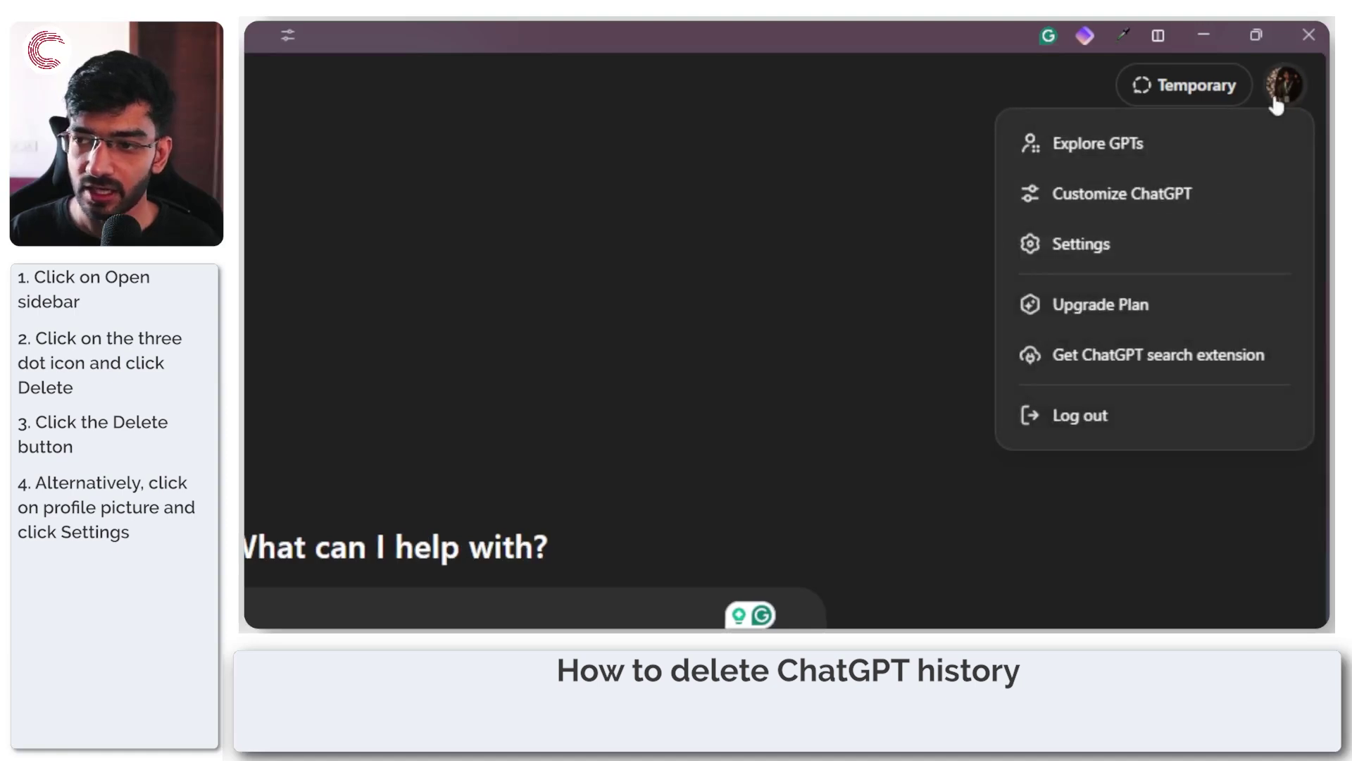
left_click(1123, 242)
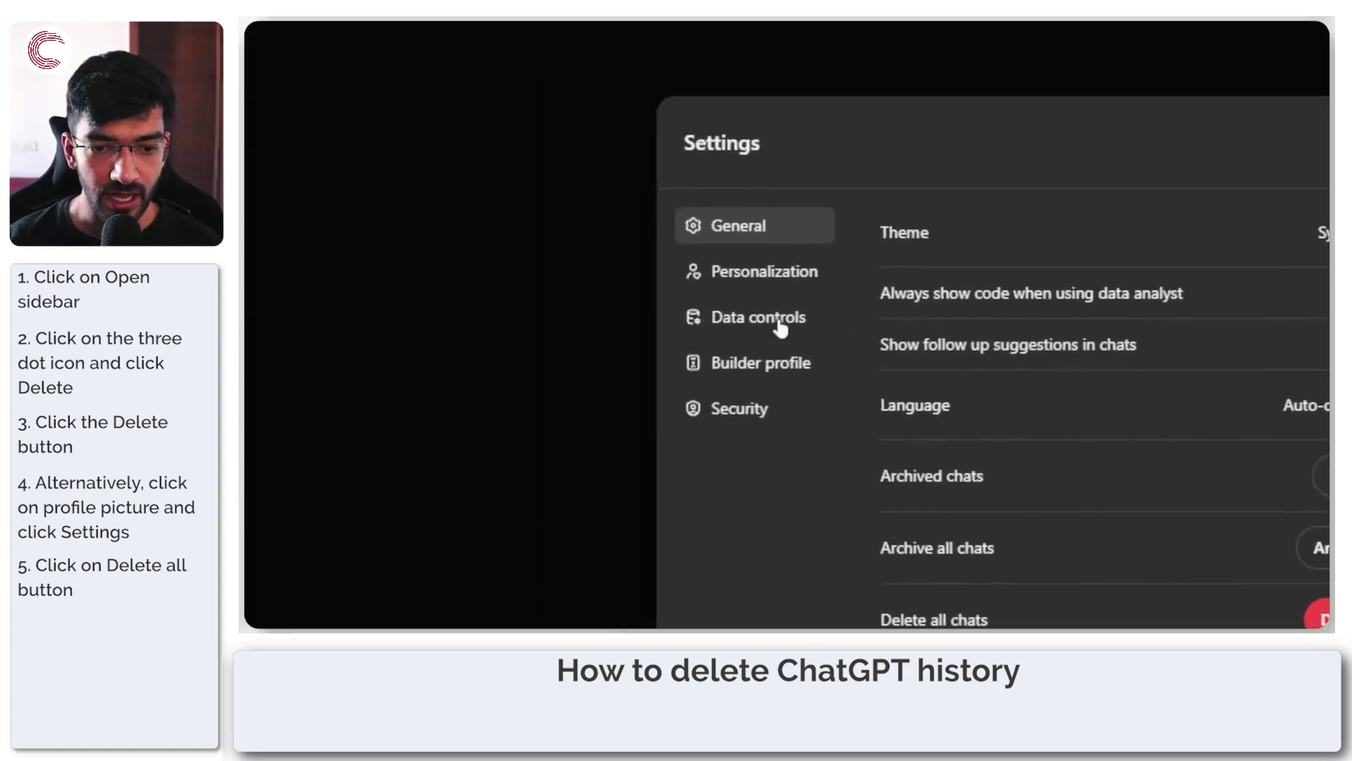
left_click(779, 324)
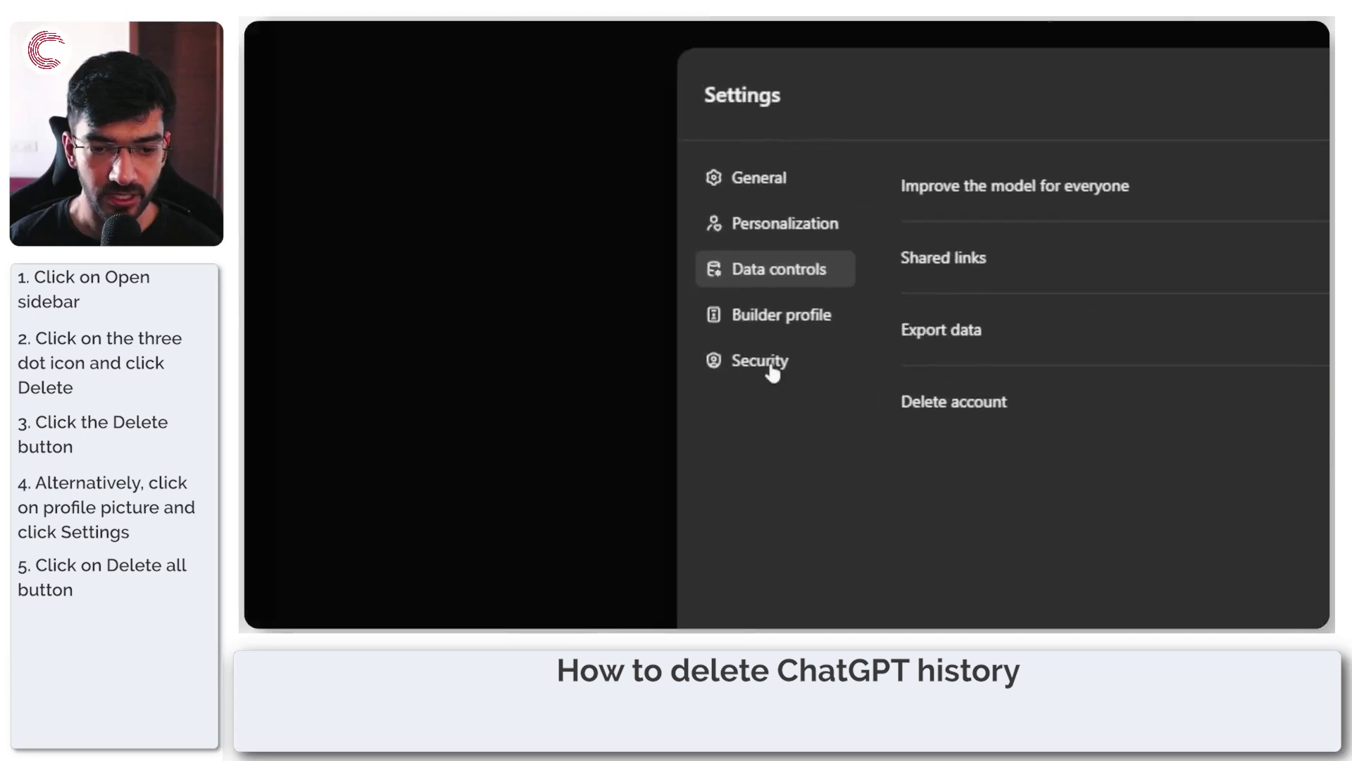
left_click(773, 373)
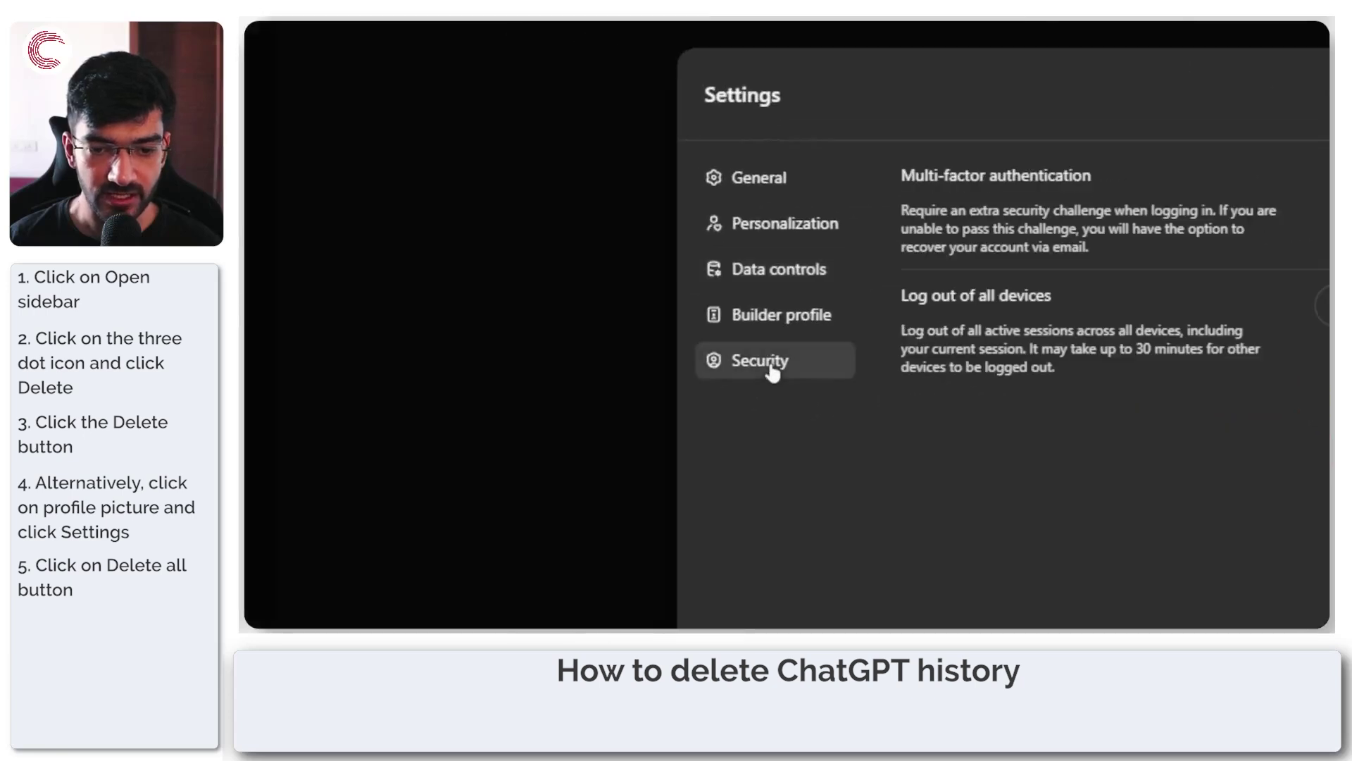
- Toggle Memory off and back on under Personalization, then open the saved memories list
left_click(780, 239)
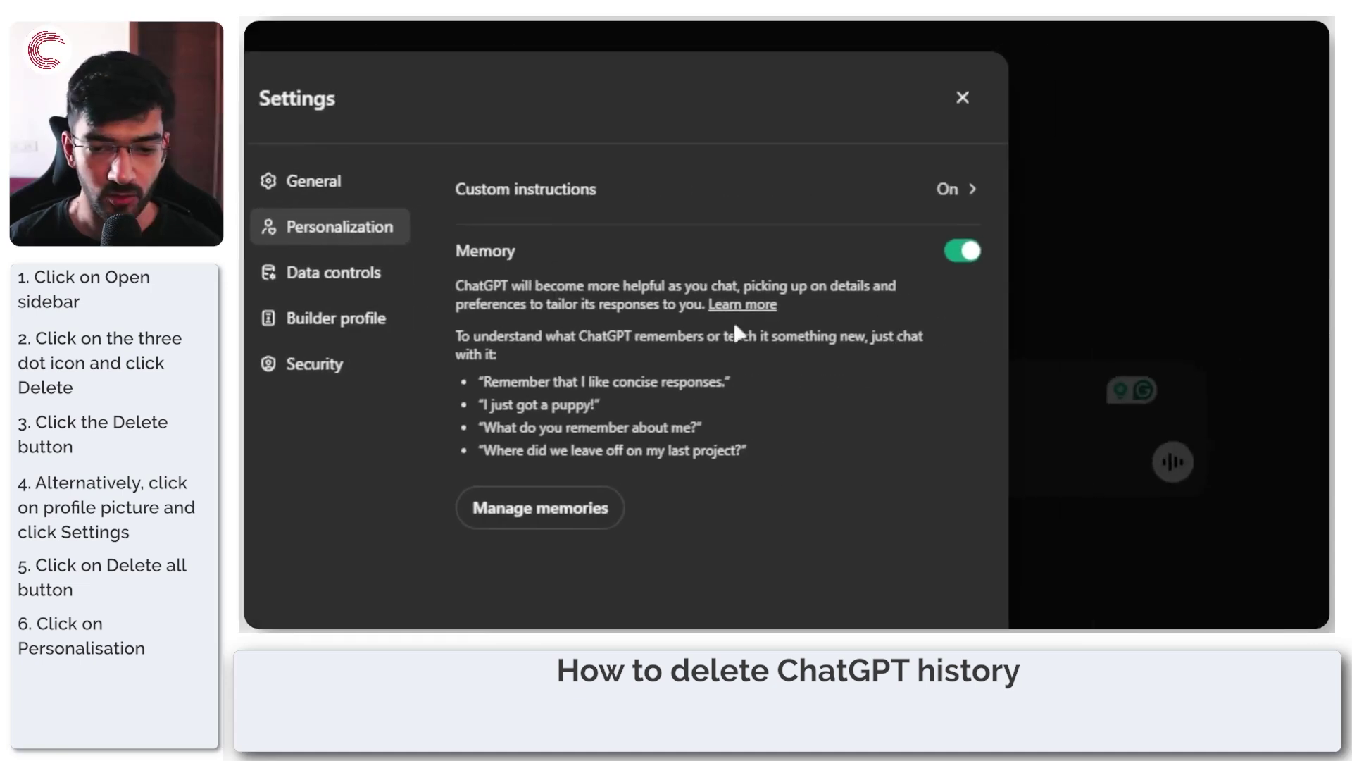
left_click(960, 252)
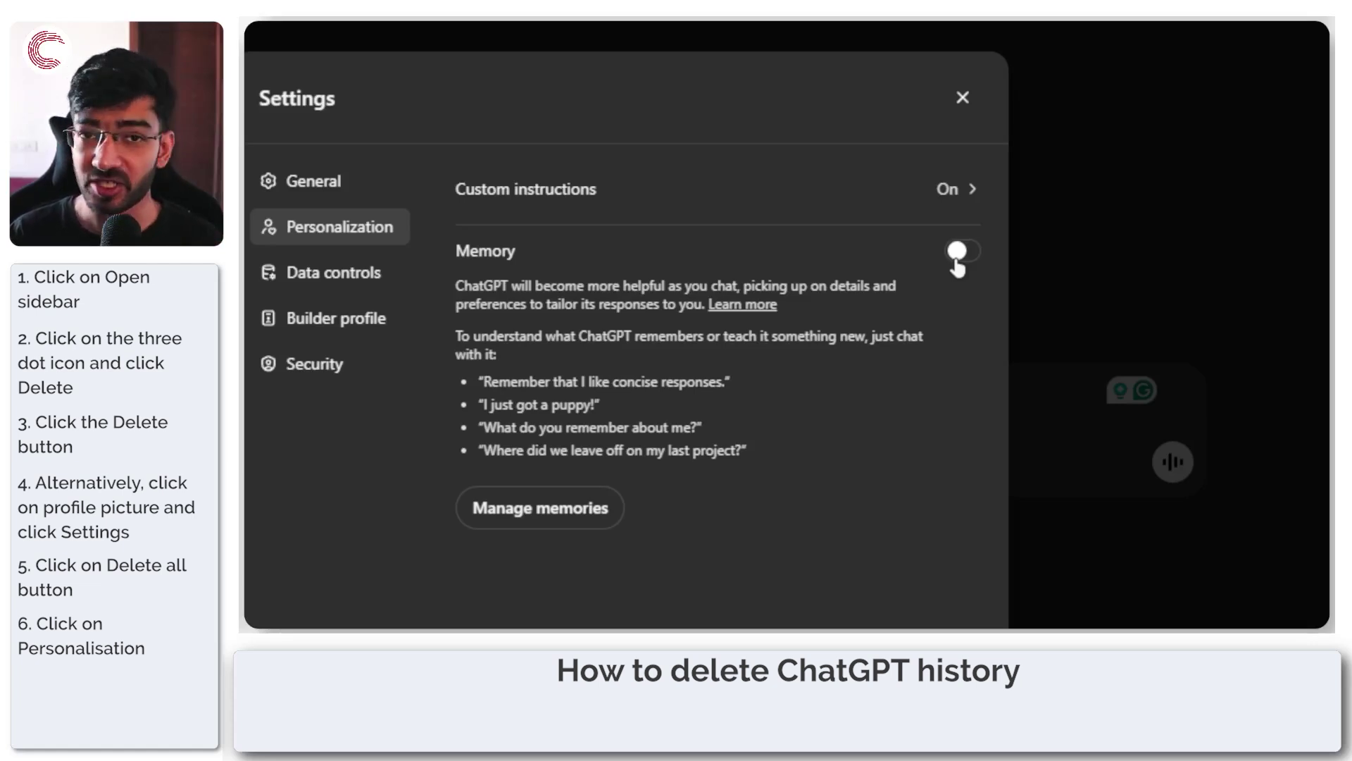
left_click(959, 253)
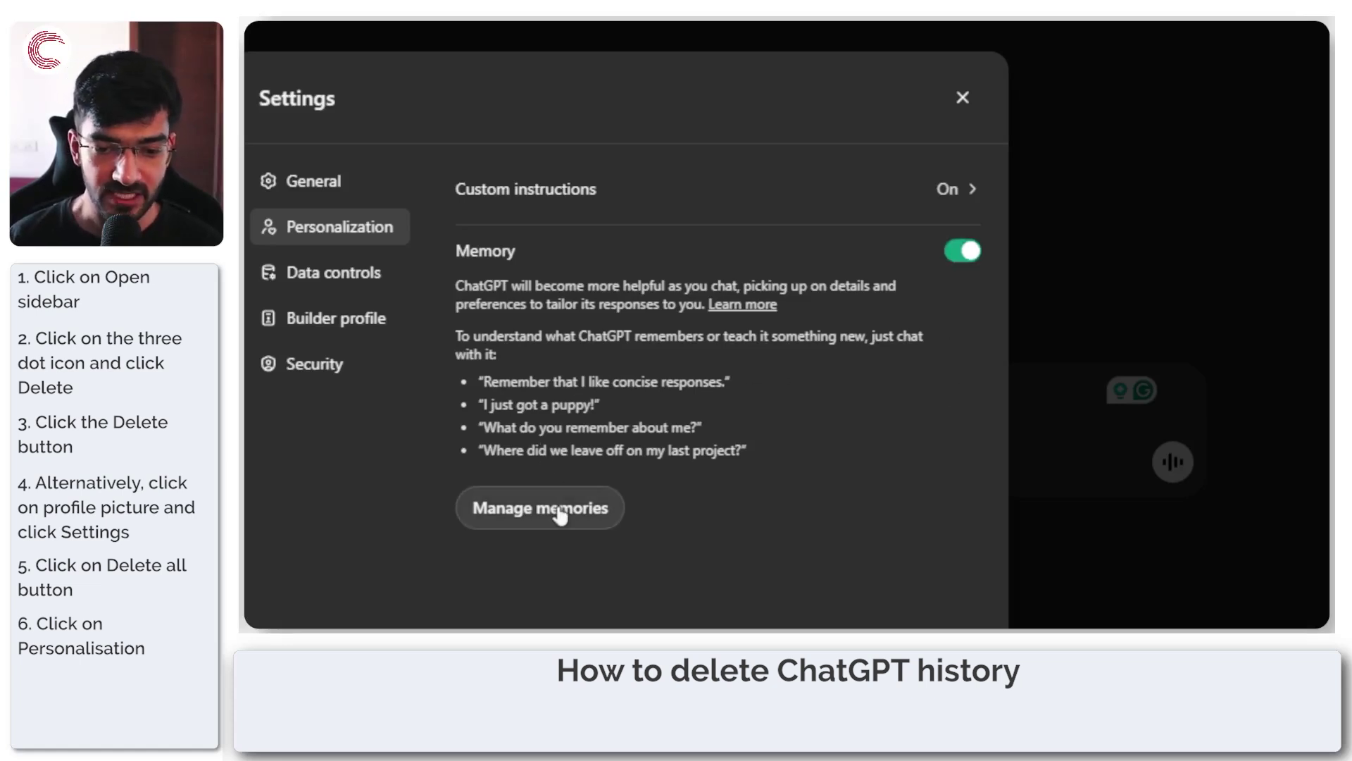
left_click(531, 512)
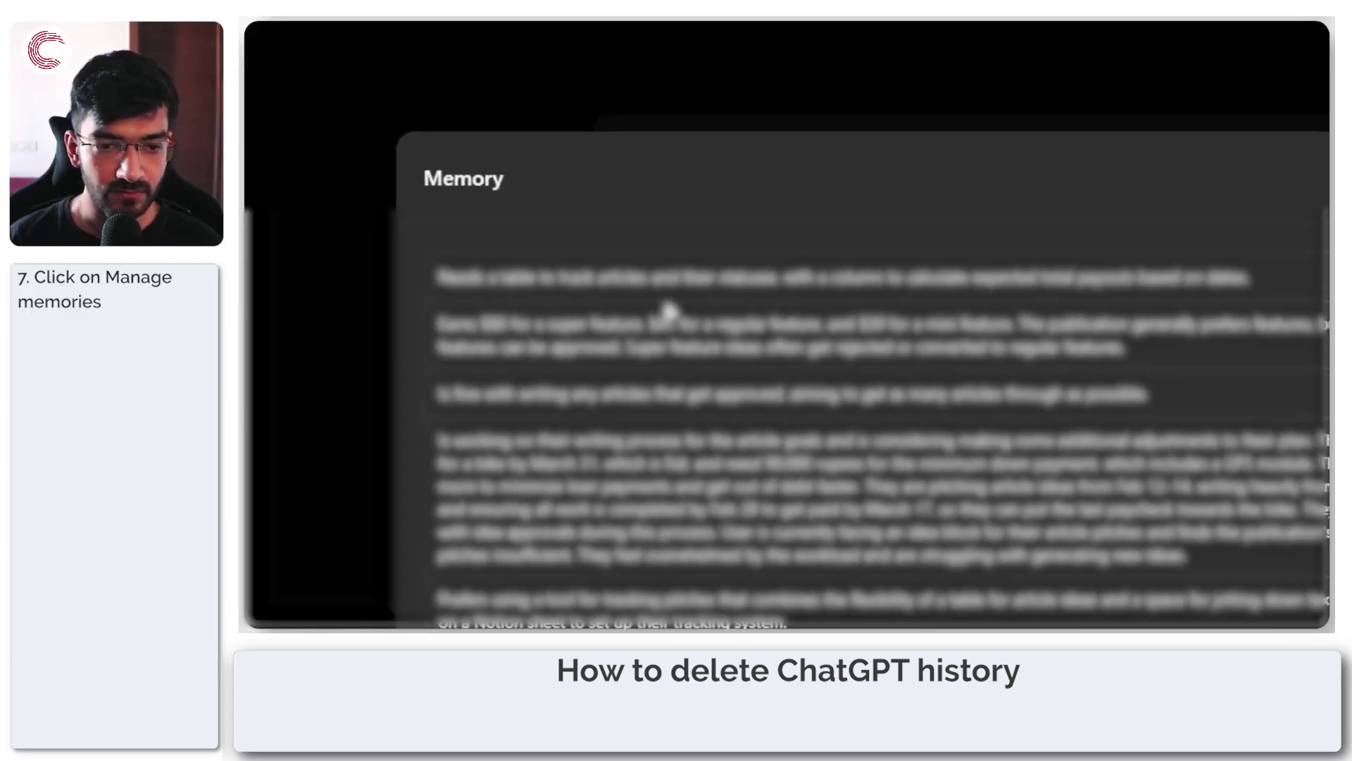
- Forget one memory entry via its trash icon, then confirm Clear ChatGPT's memory
scroll(732, 310, "down", 5)
scroll(625, 420, "down", 4)
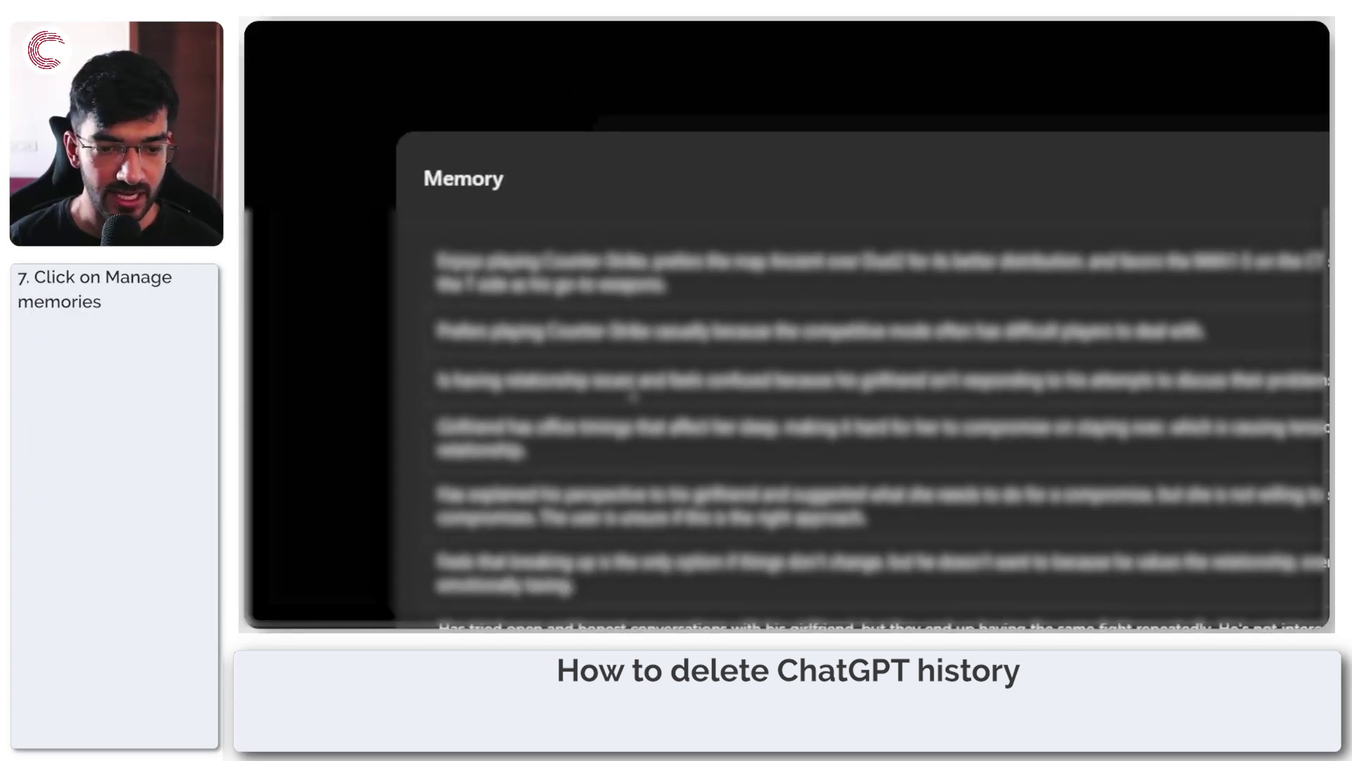
scroll(625, 421, "up", 10)
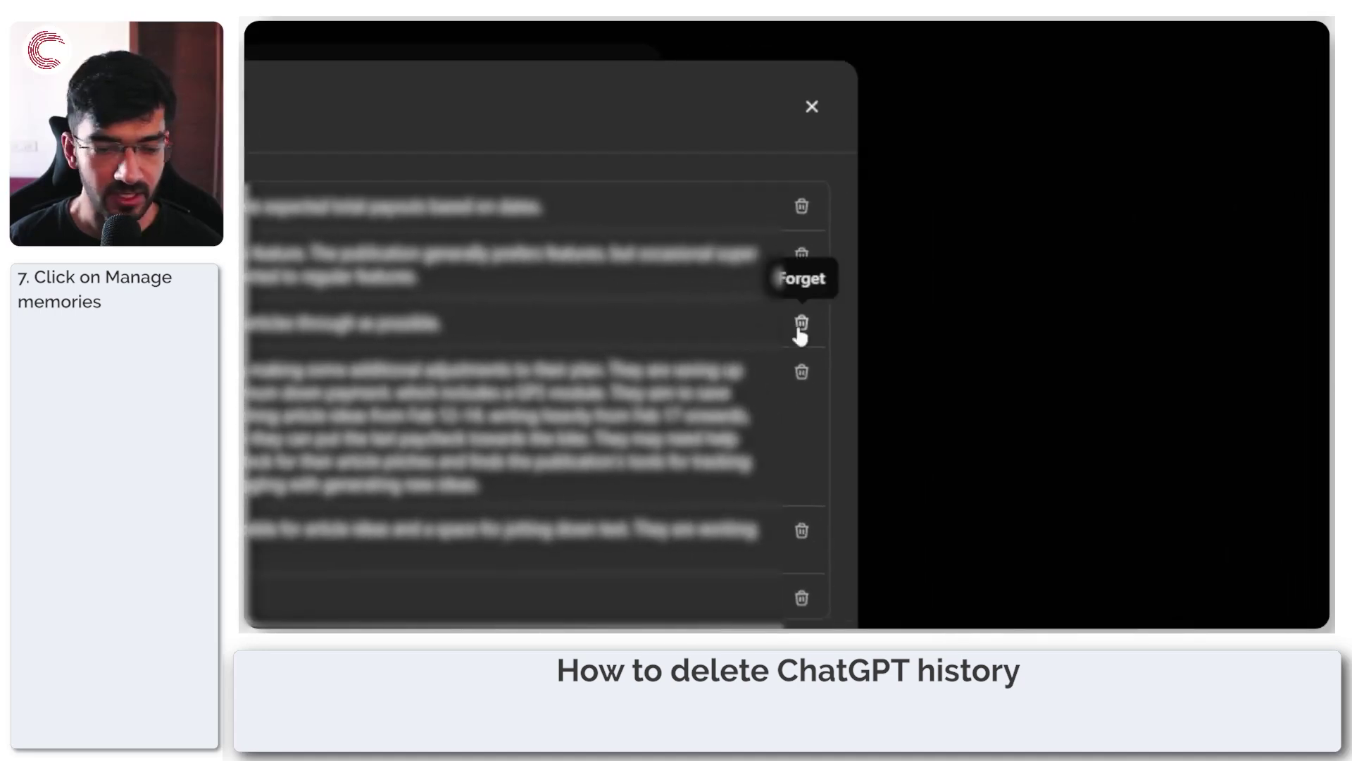
left_click(800, 324)
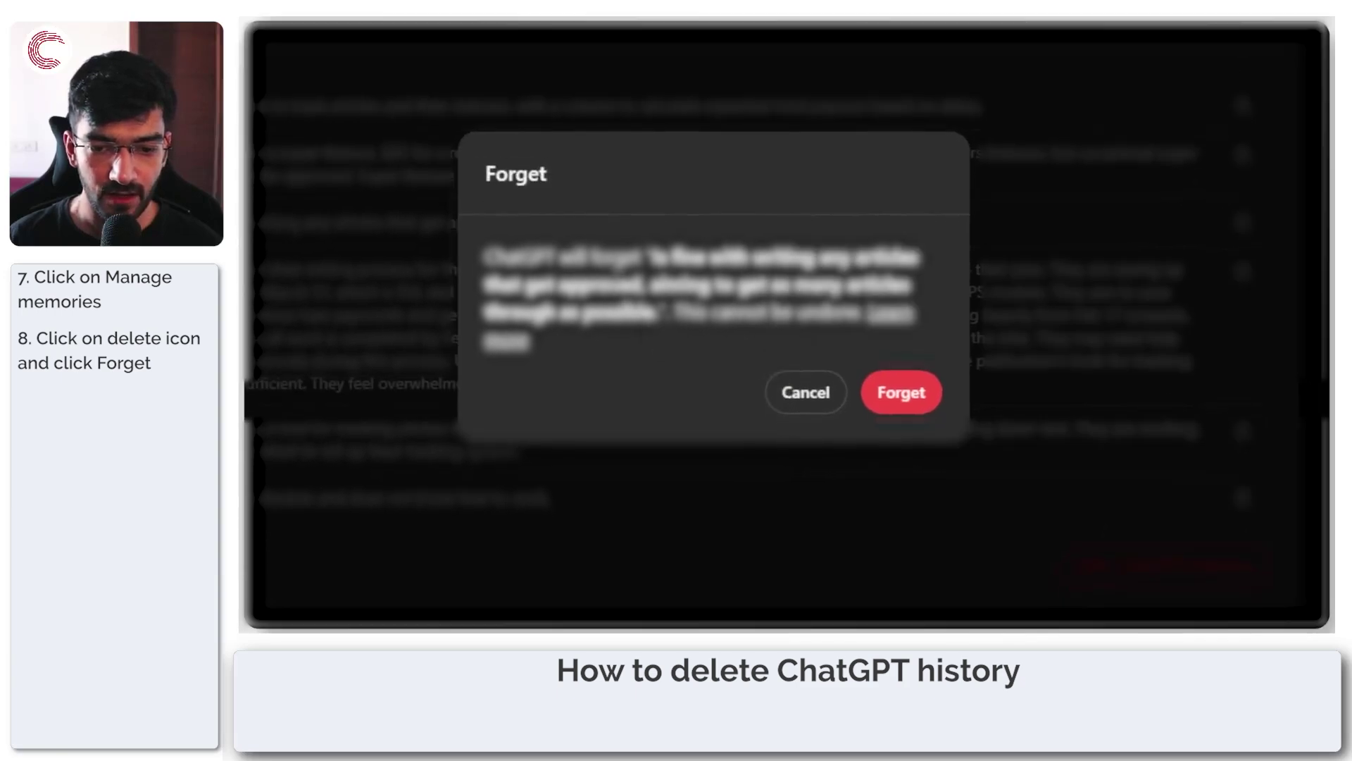
left_click(904, 394)
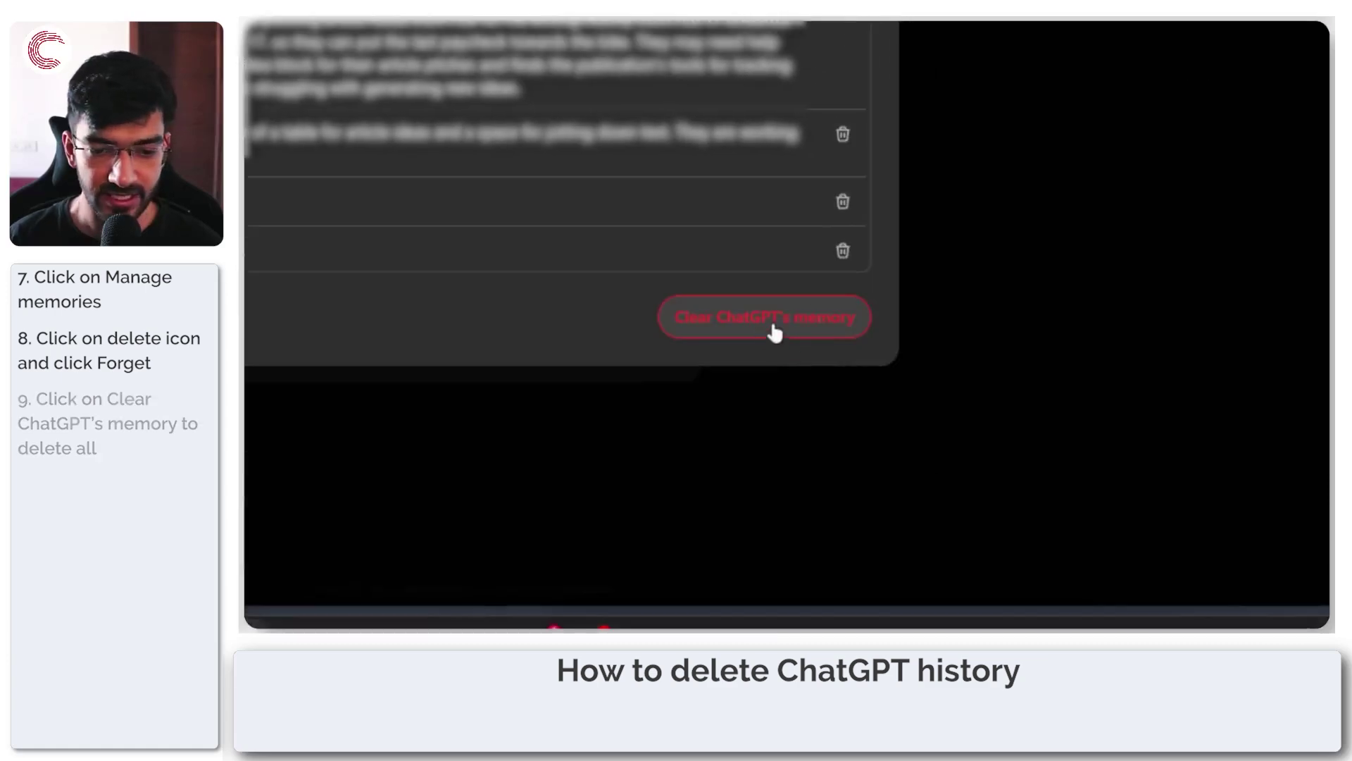
left_click(772, 322)
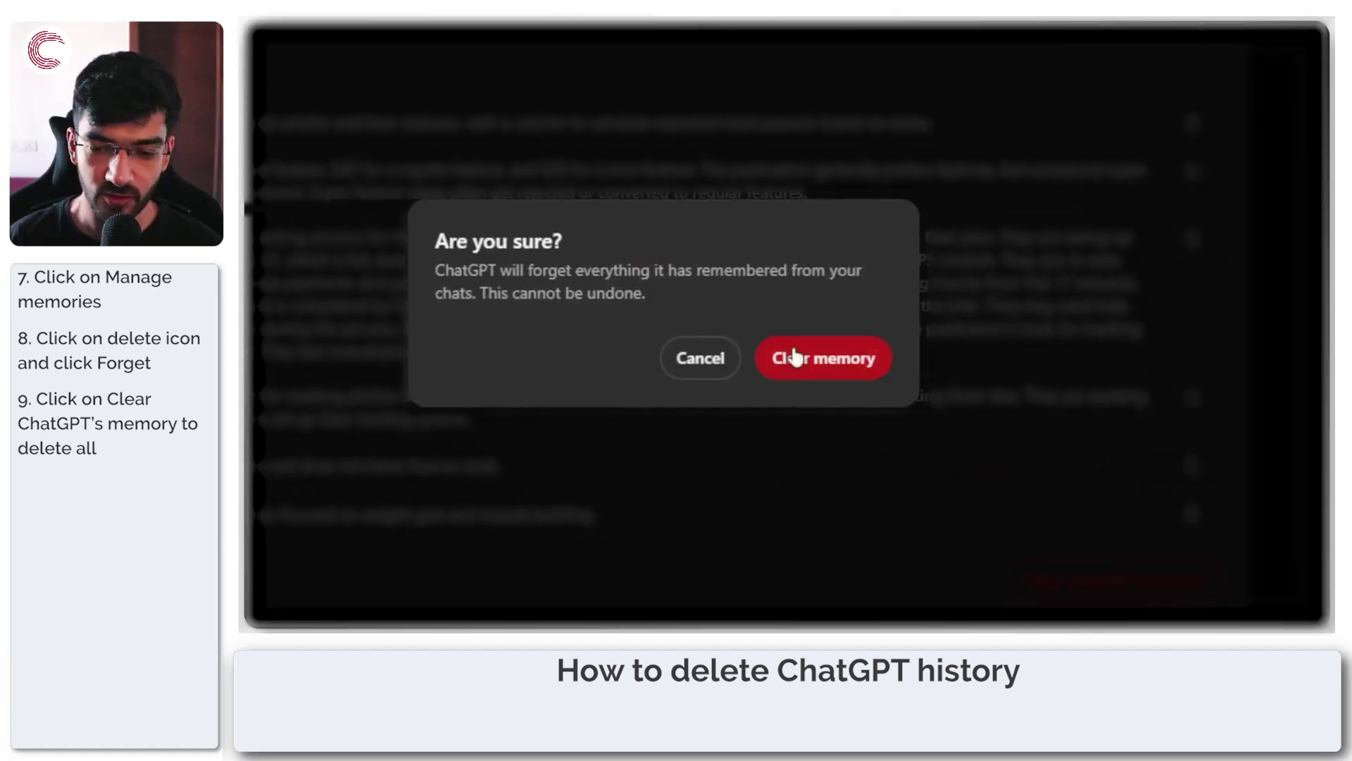
left_click(793, 350)
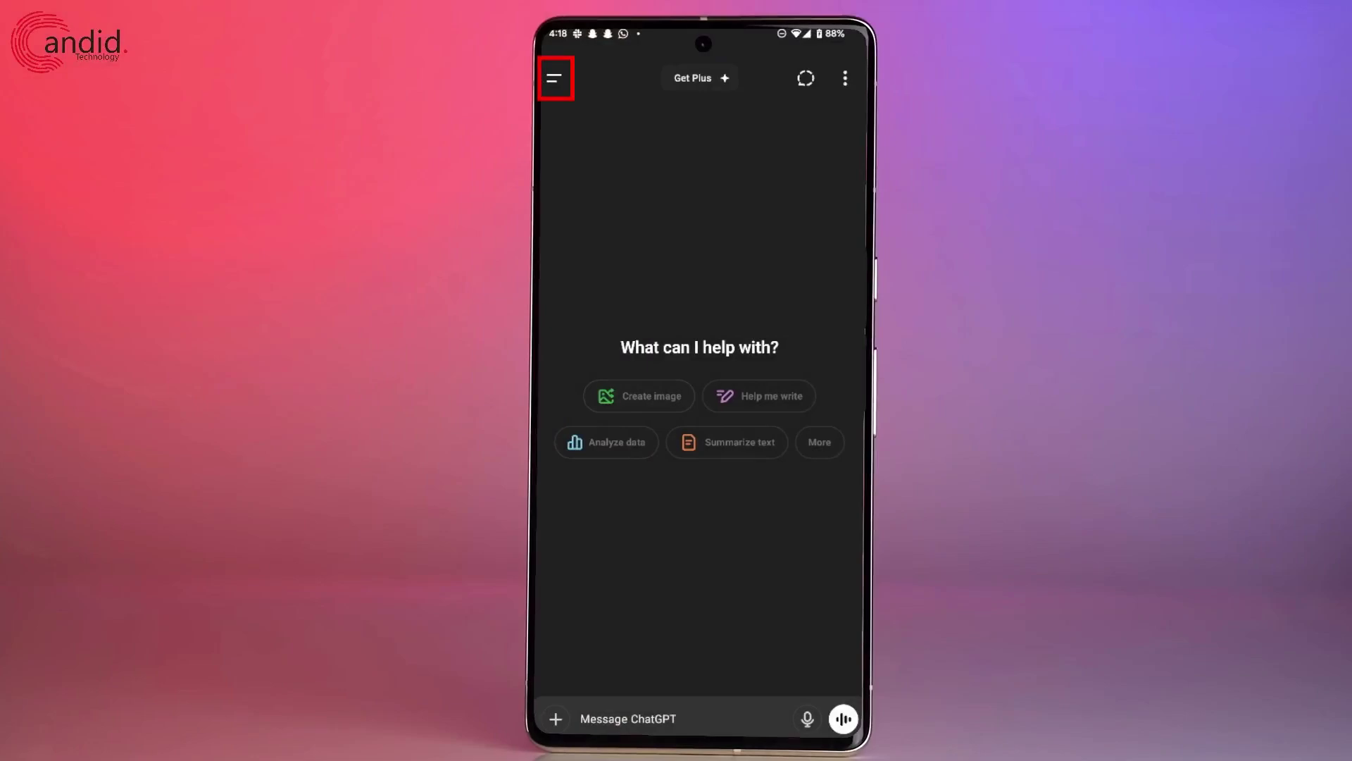
- Long-press 'Personal Portfolio HTML' in the mobile chat list and confirm Delete
left_click(555, 78)
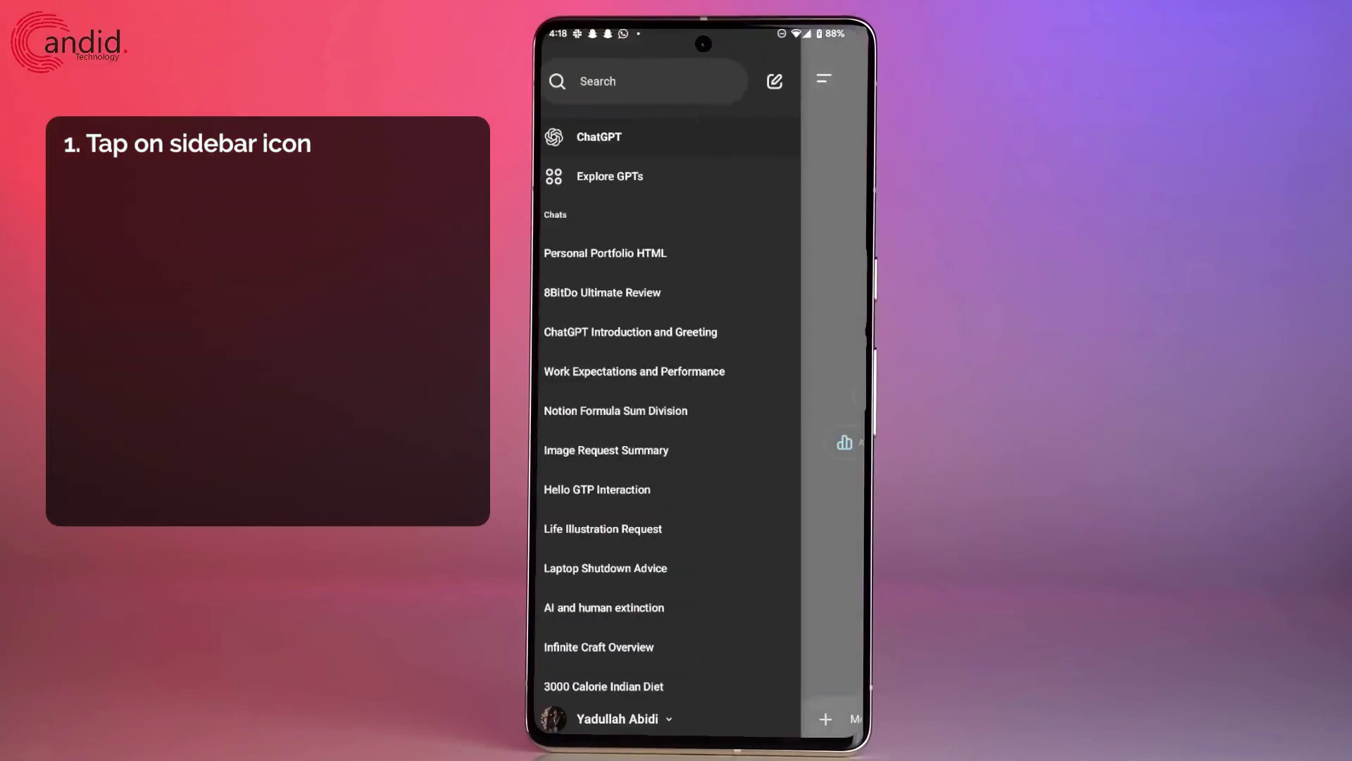
scroll(624, 395, "down", 5)
scroll(623, 395, "up", 5)
left_click(605, 252)
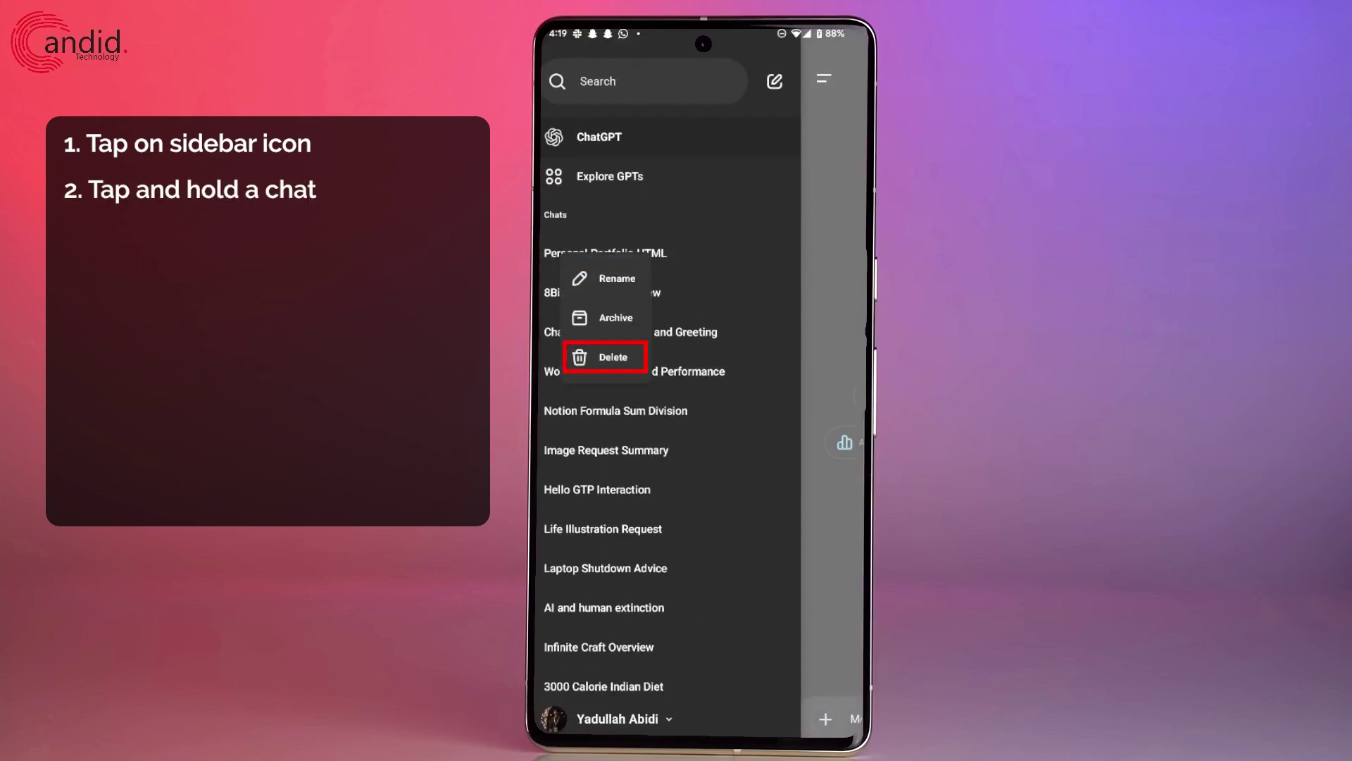
left_click(605, 357)
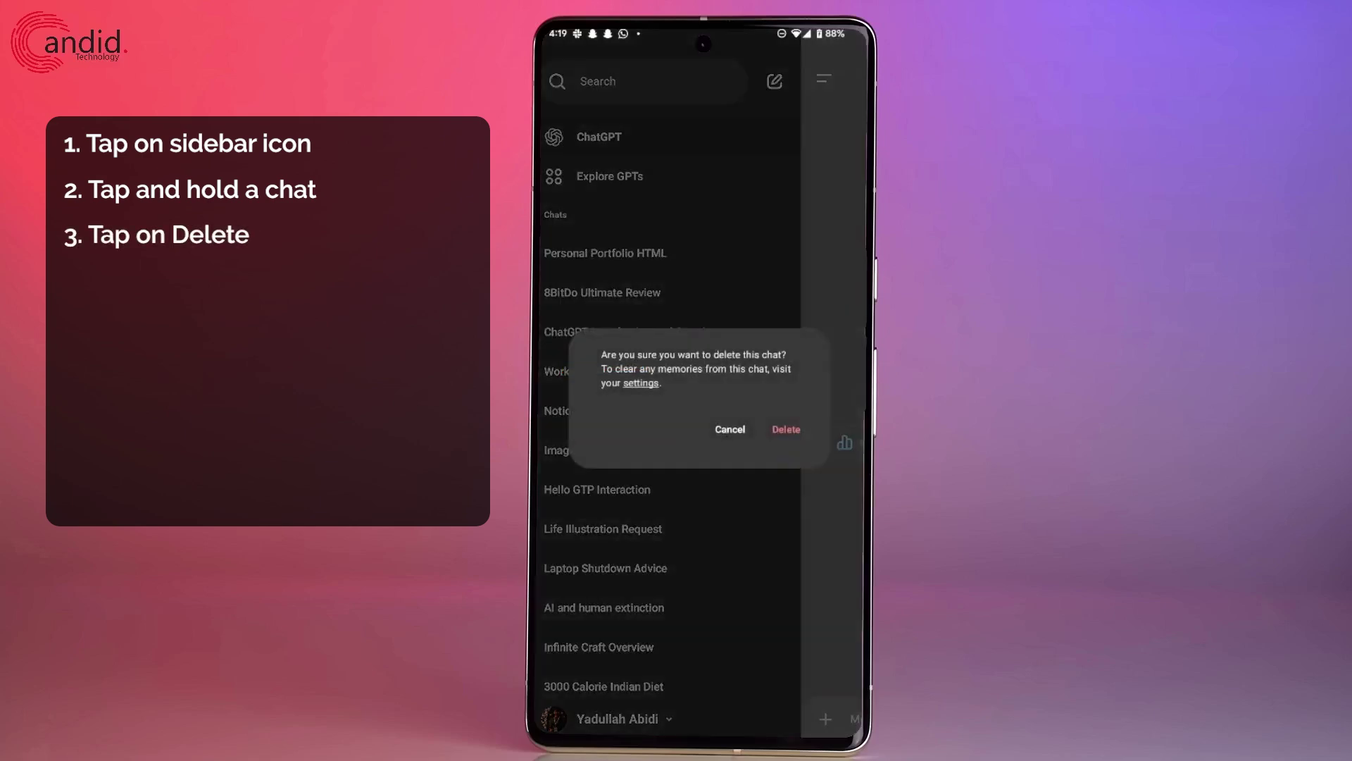
left_click(786, 429)
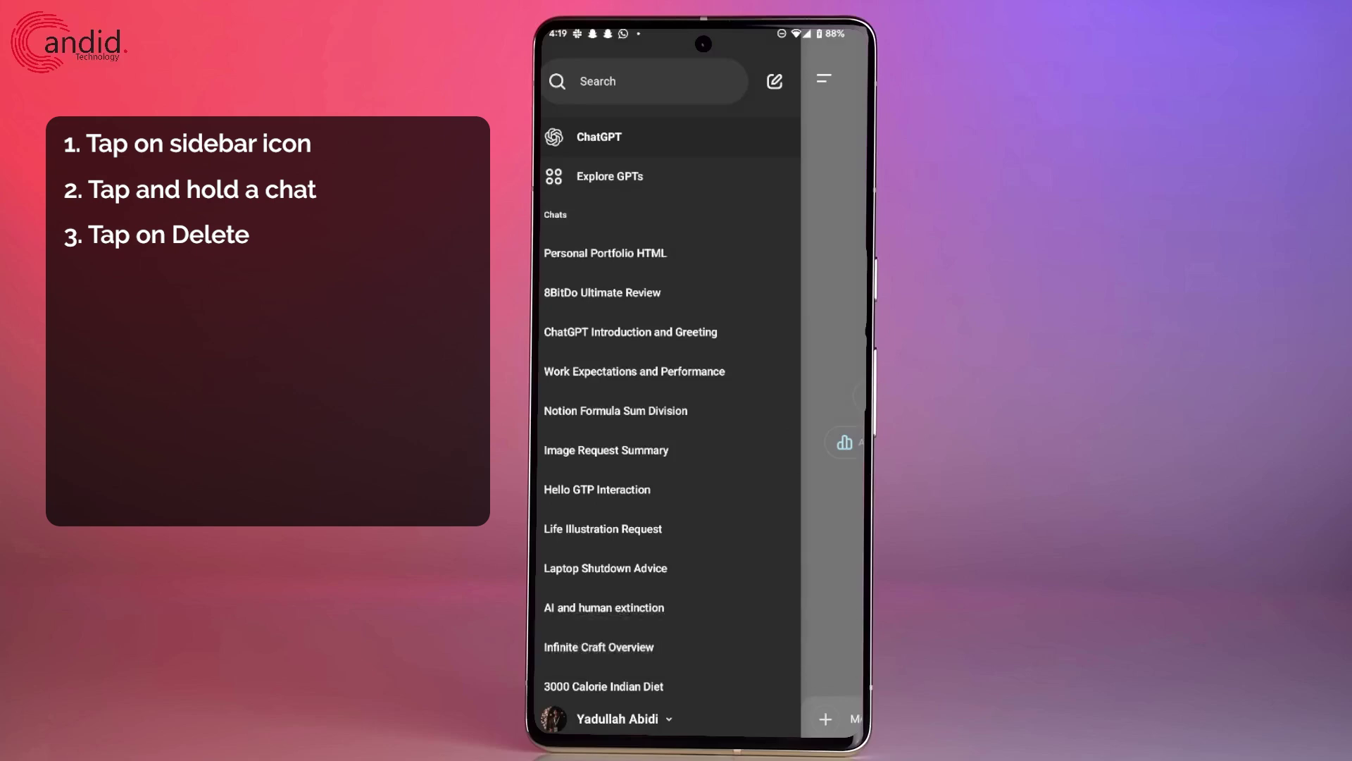
left_click(616, 718)
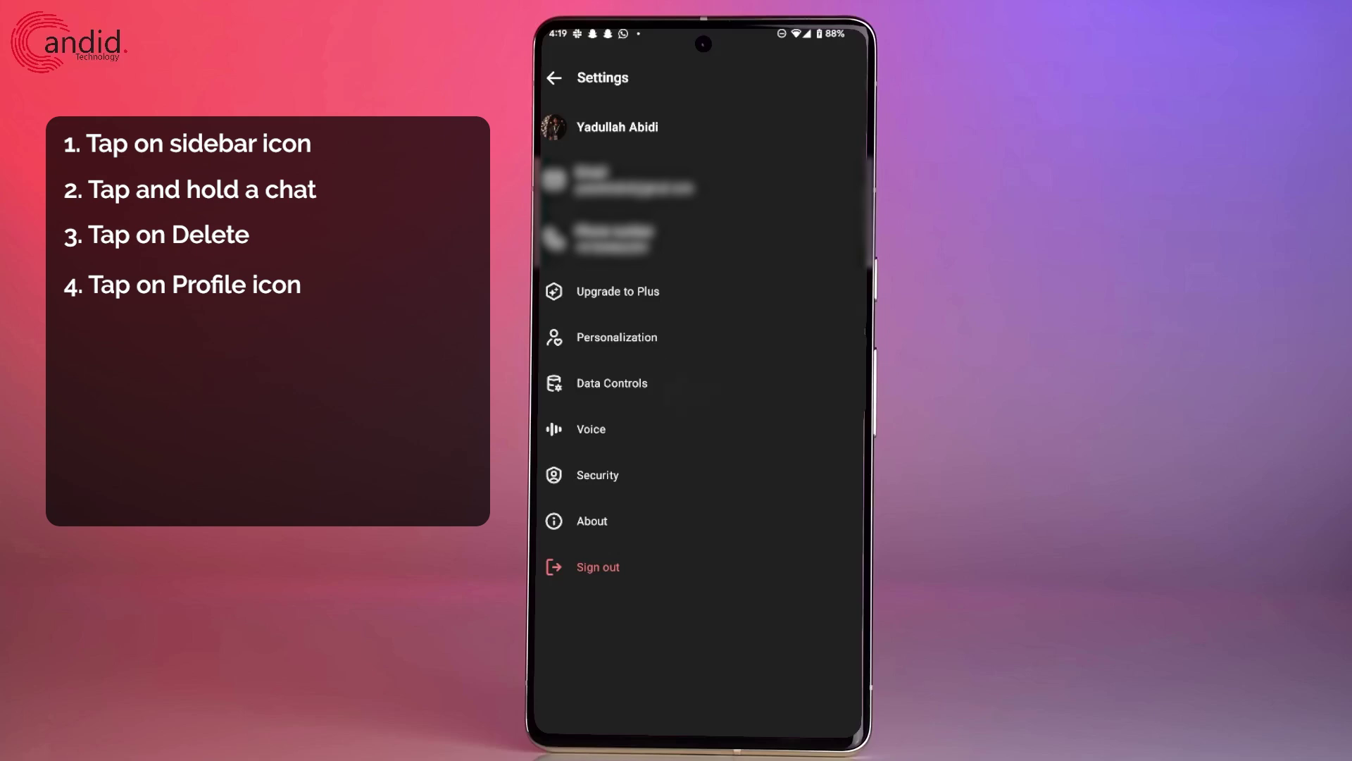
- Check Data Controls and Security, then verify Personalization > Memory's saved list is empty
left_click(612, 383)
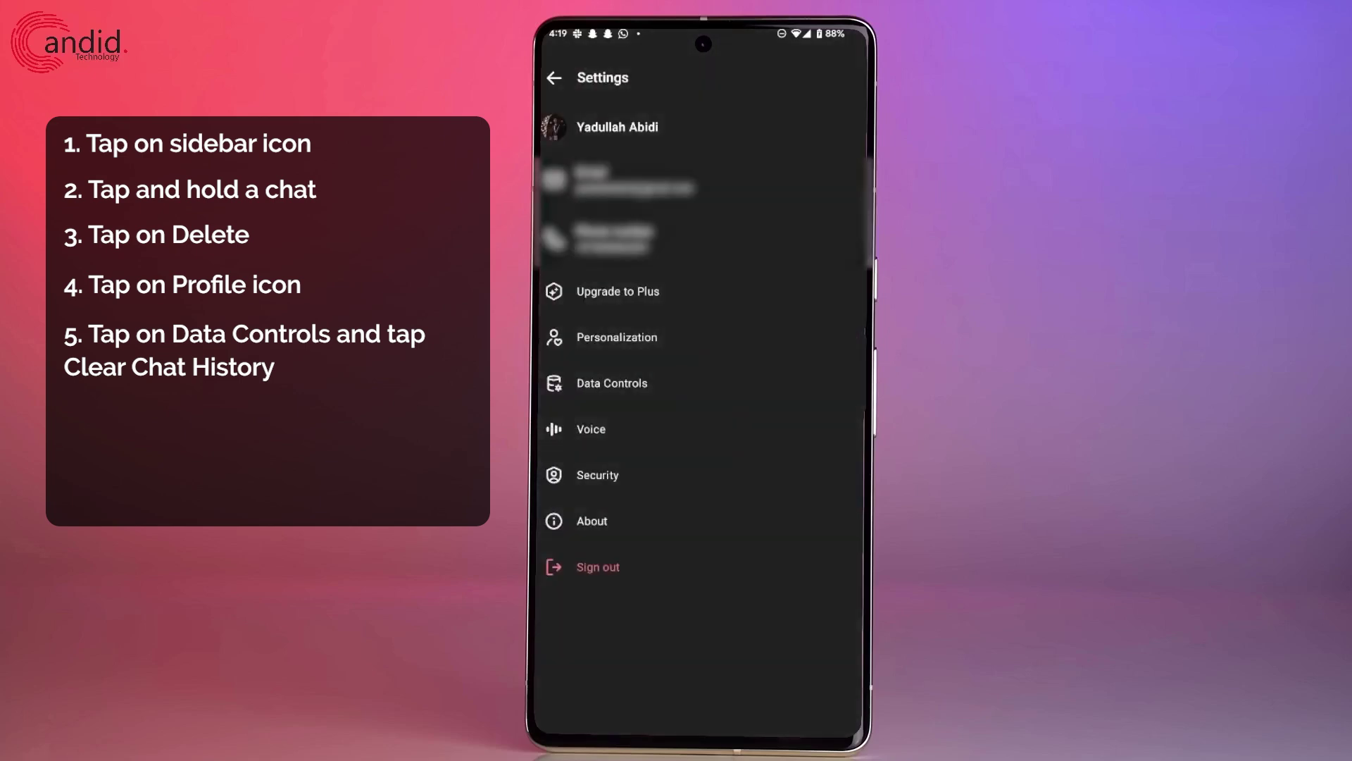
left_click(679, 474)
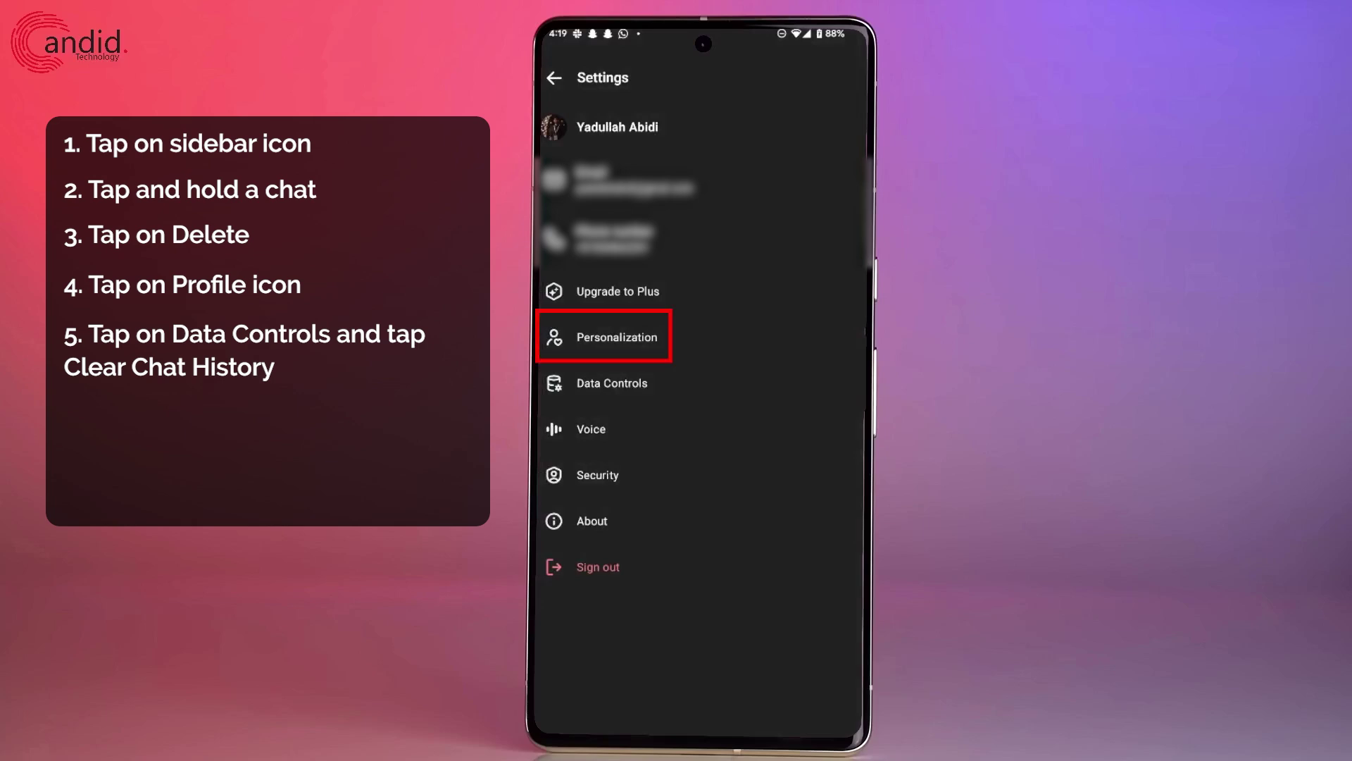
left_click(740, 337)
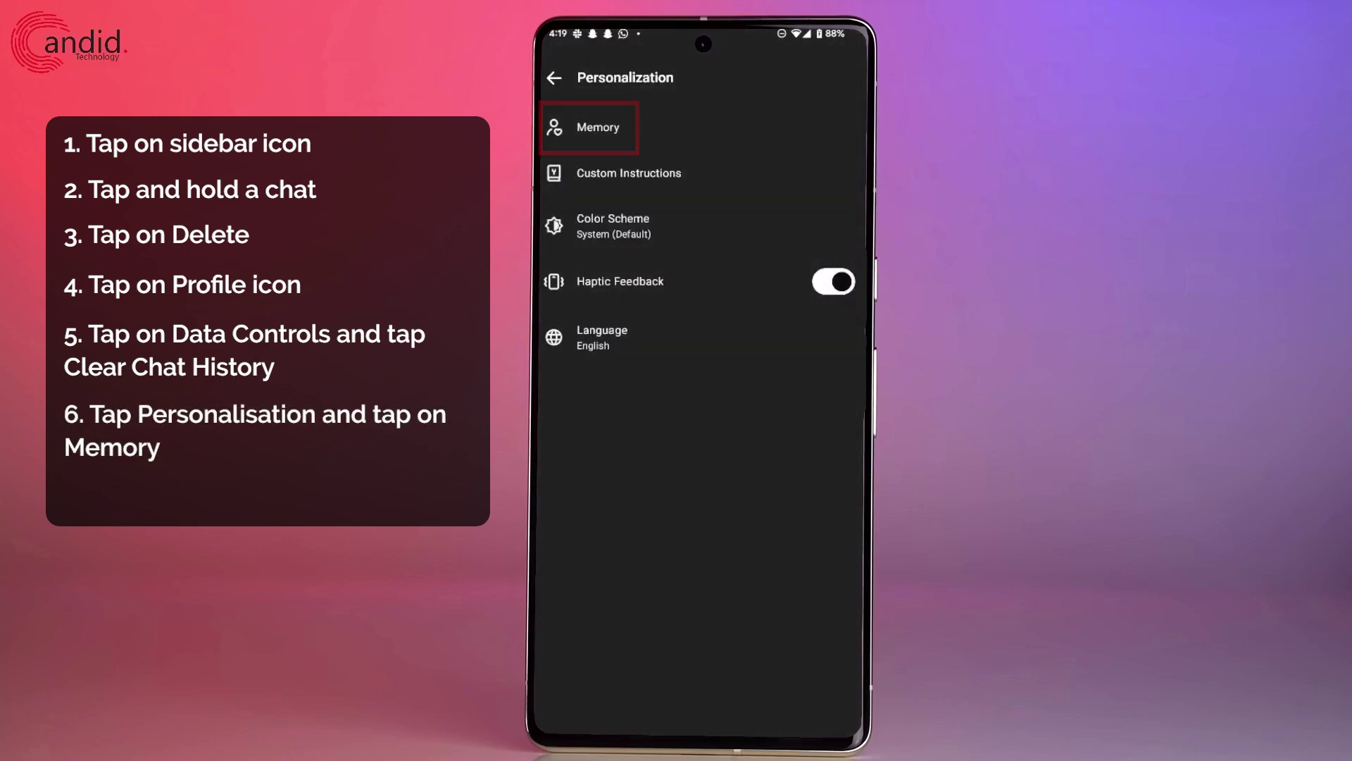
left_click(598, 127)
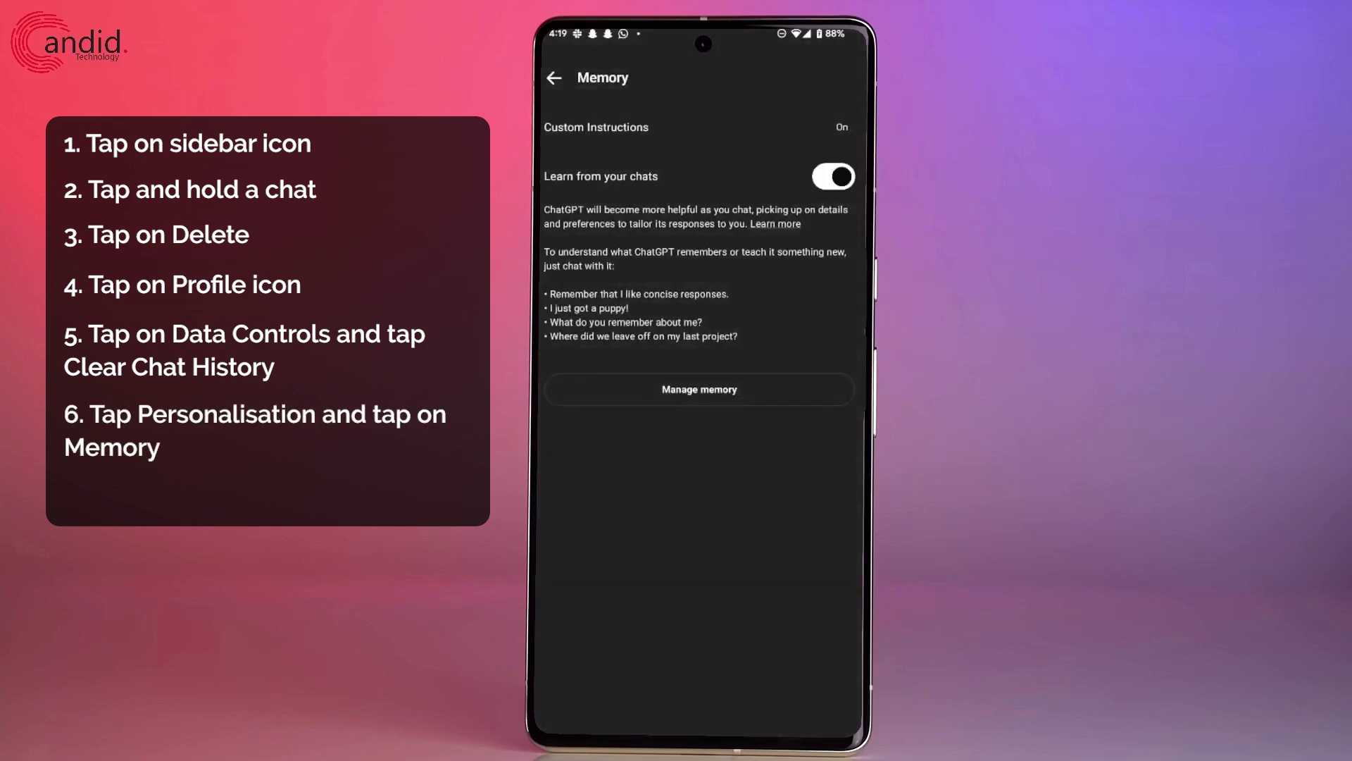
left_click(699, 389)
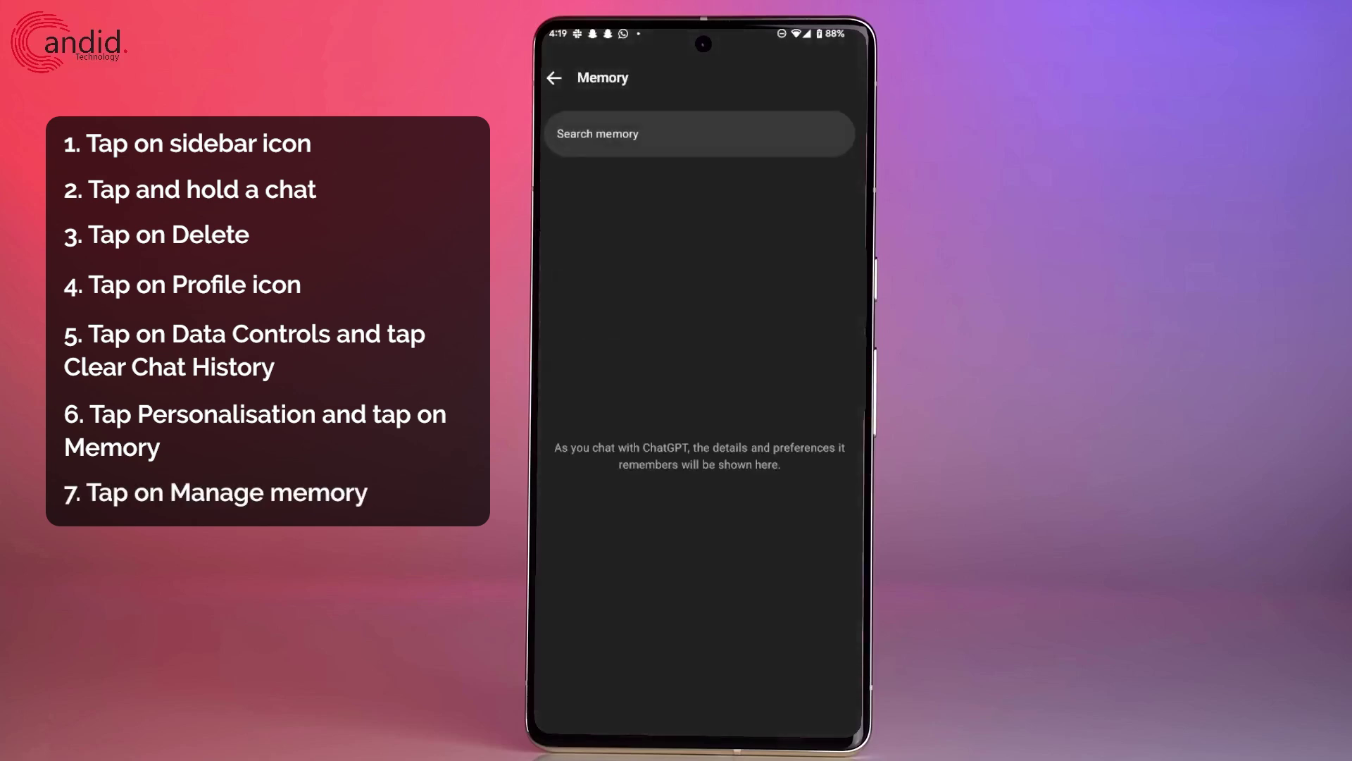
left_click_drag(865, 340, 824, 340)
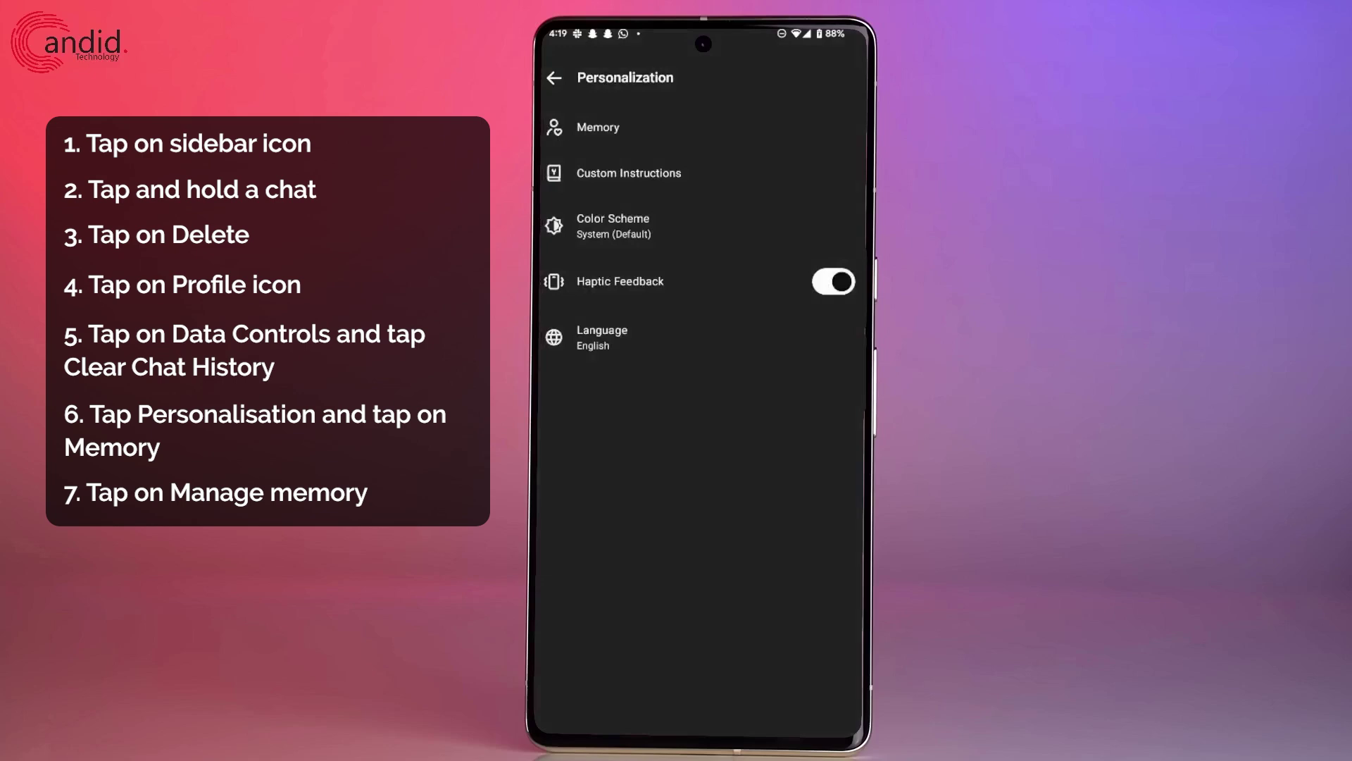
- Swipe back out of Settings and close the sidebar to the empty chat screen
left_click_drag(865, 465, 824, 440)
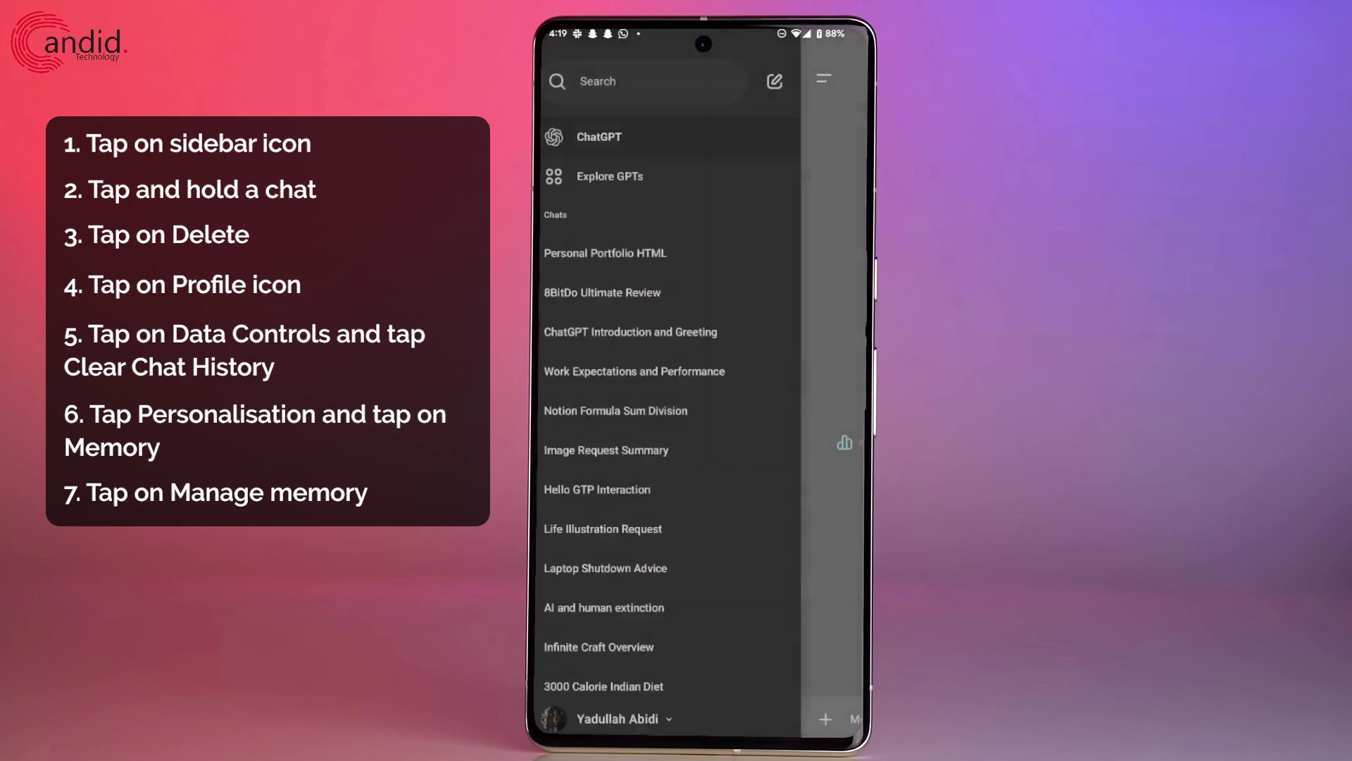
left_click_drag(865, 394, 824, 394)
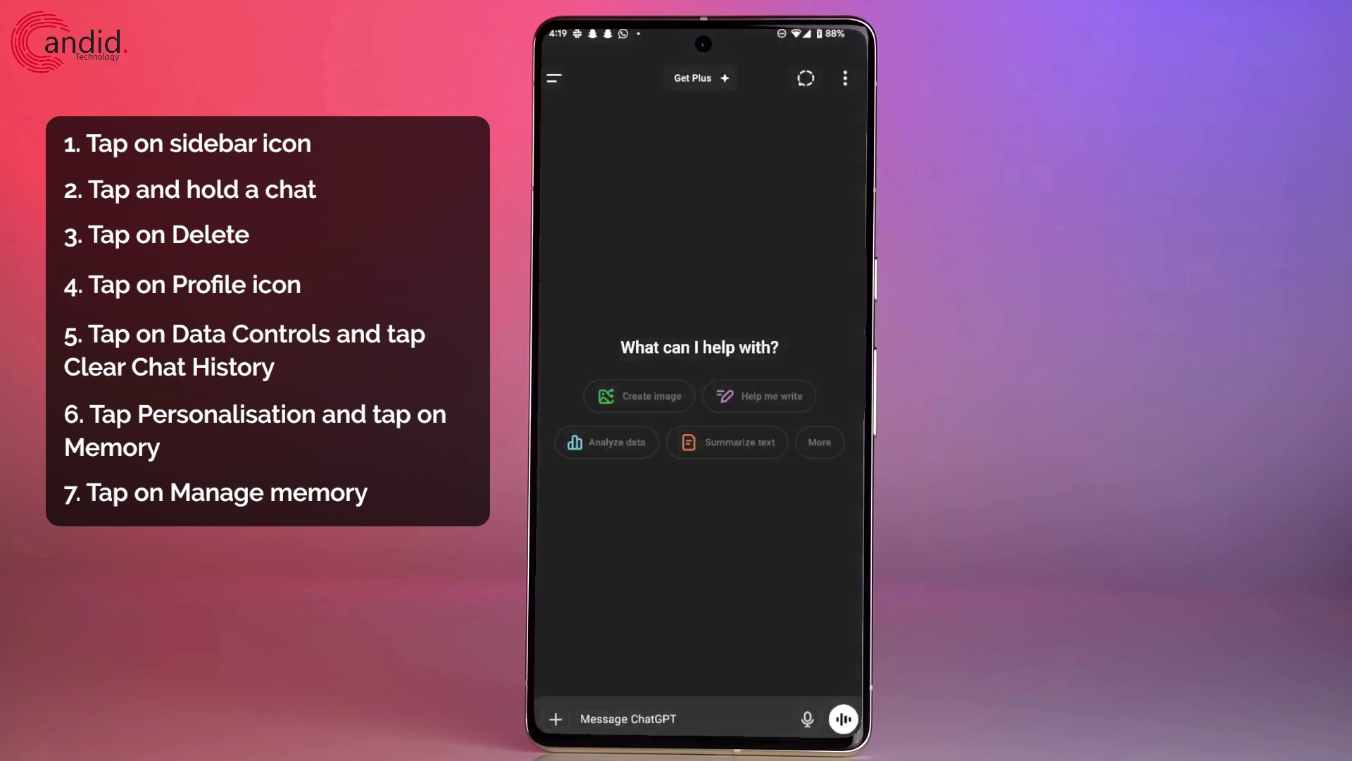